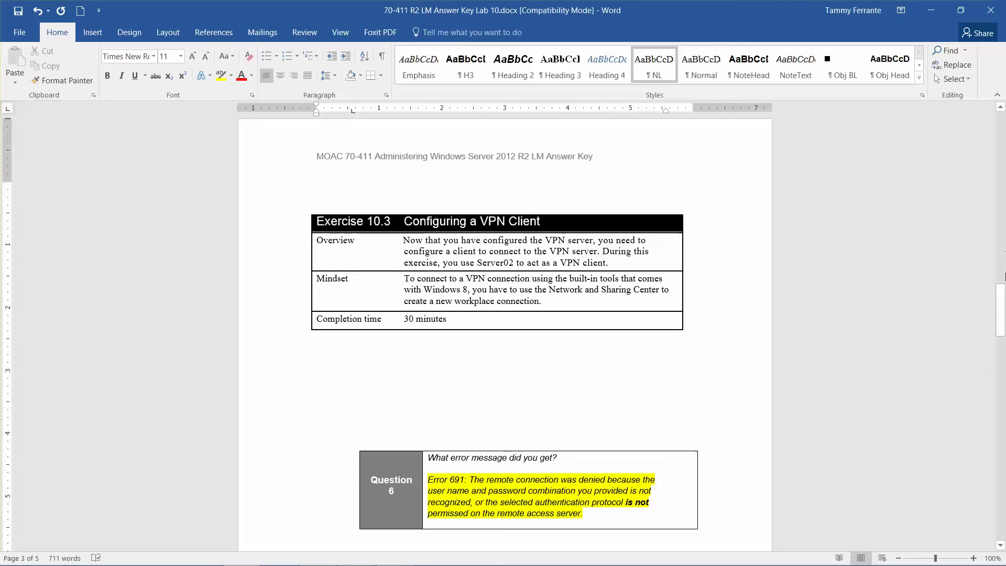
- Scroll the Lab 10 answer key to Question 6, then minimize Word to reveal the RWDC01 window
mouse_move(1001, 310)
mouse_down()
mouse_move(1004, 345)
mouse_move(1001, 313)
mouse_up()
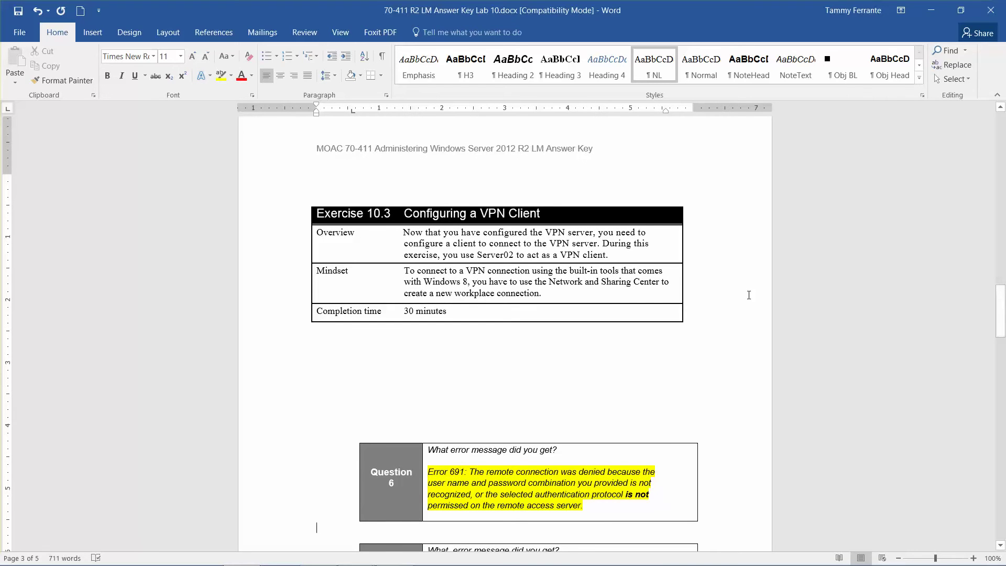
click(938, 5)
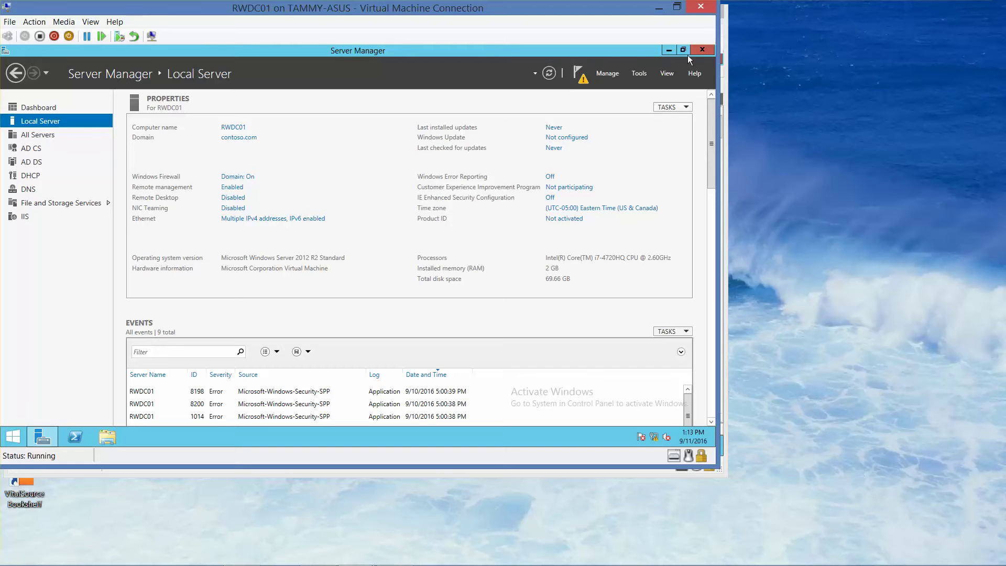
- Close Server01's Routing and Remote Access console and select Server02 in Hyper-V Manager
click(658, 8)
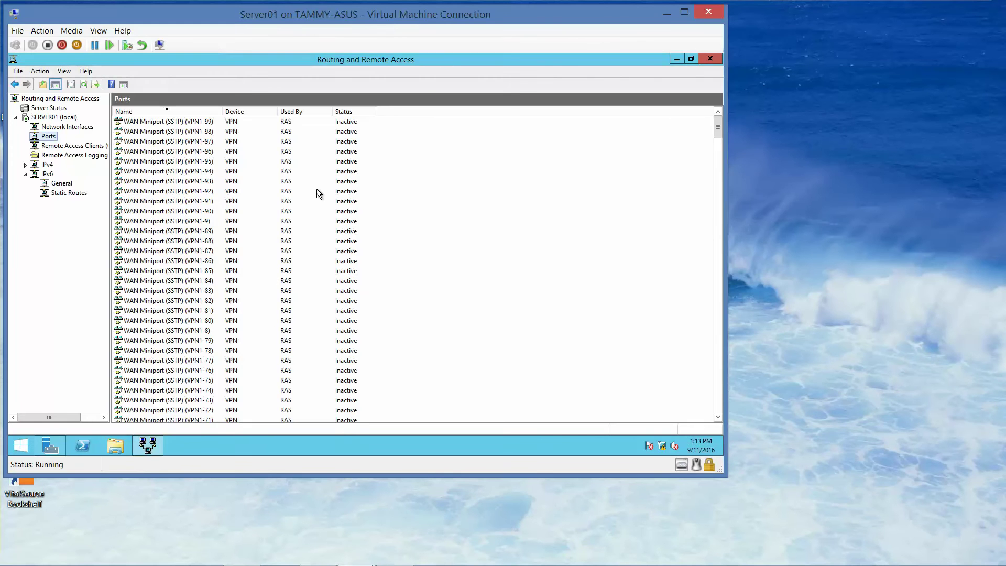
click(715, 61)
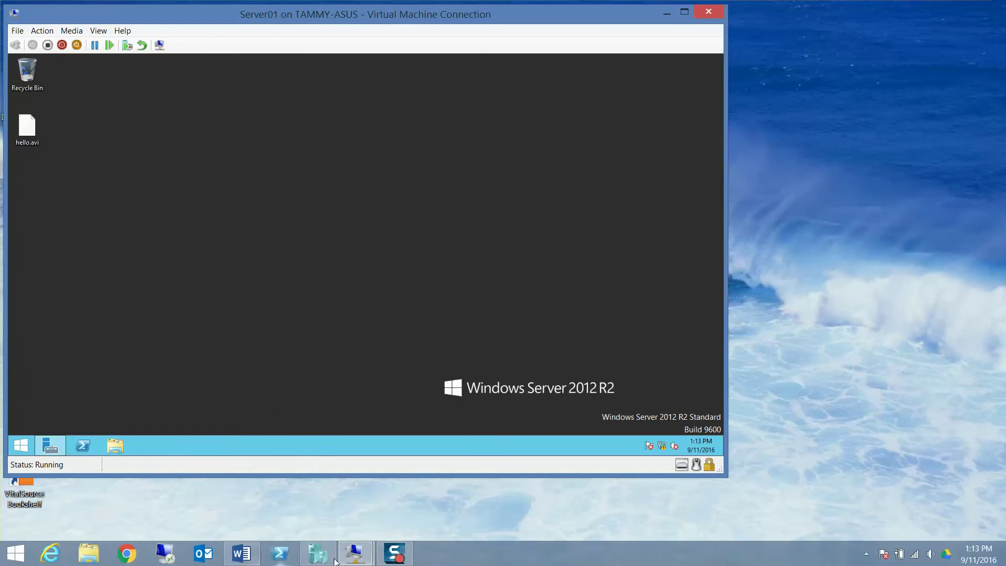
click(319, 554)
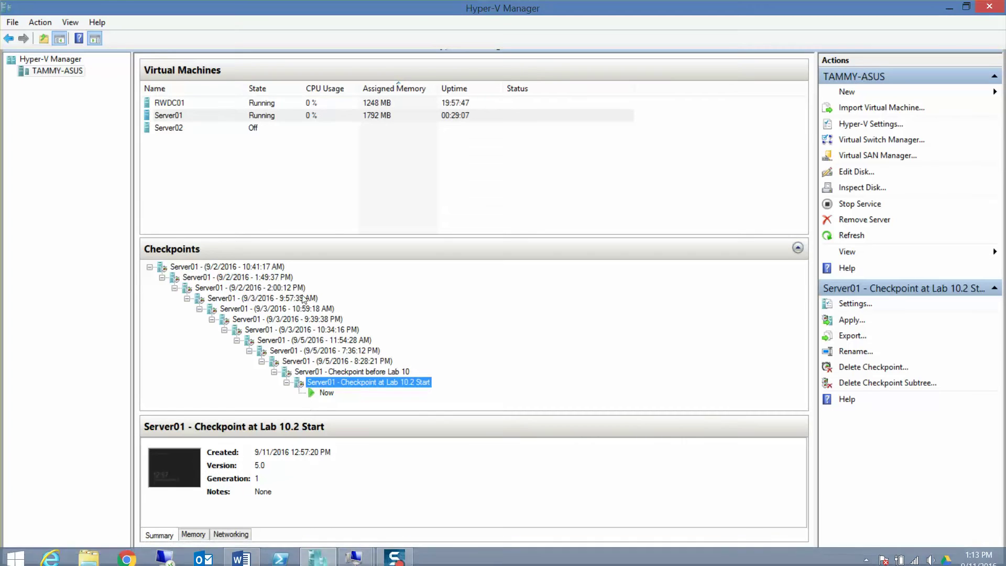
click(149, 267)
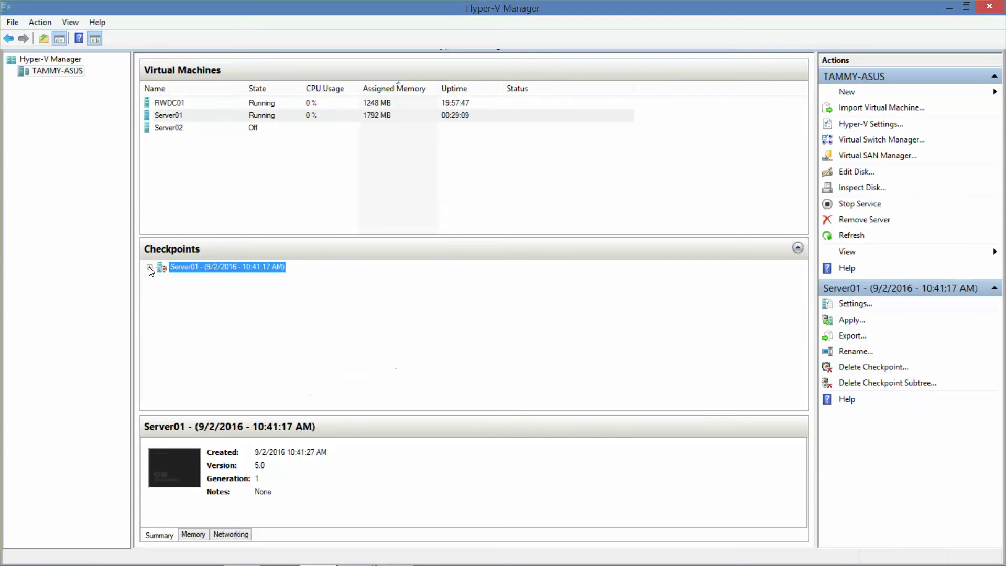
click(169, 128)
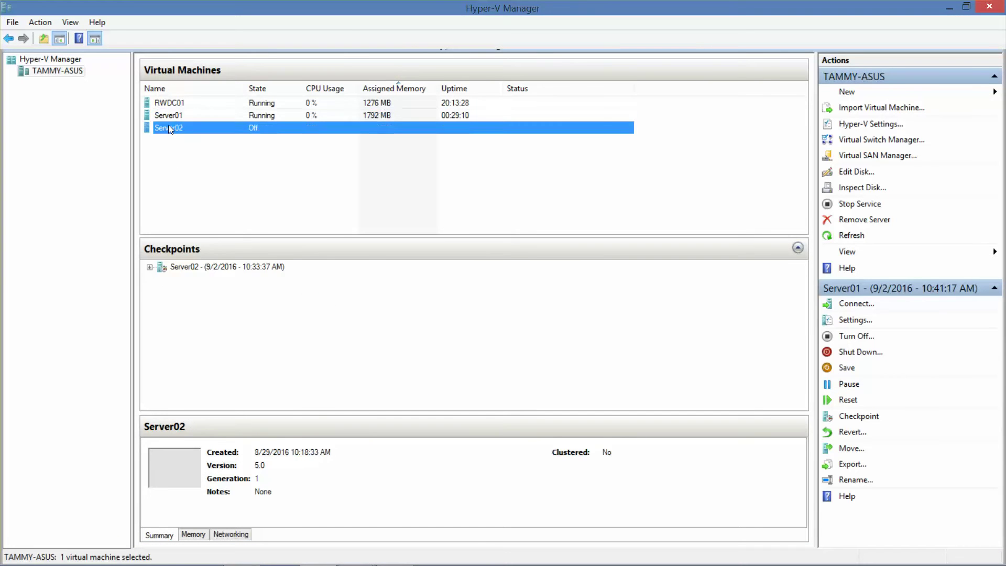
- Start the Server02 virtual machine and connect to its console
double_click(169, 126)
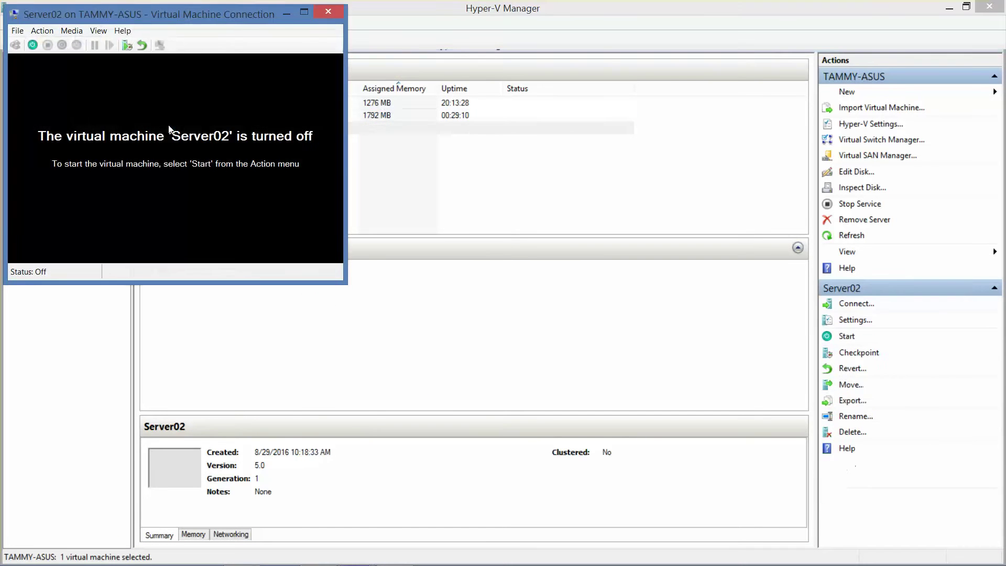
click(34, 46)
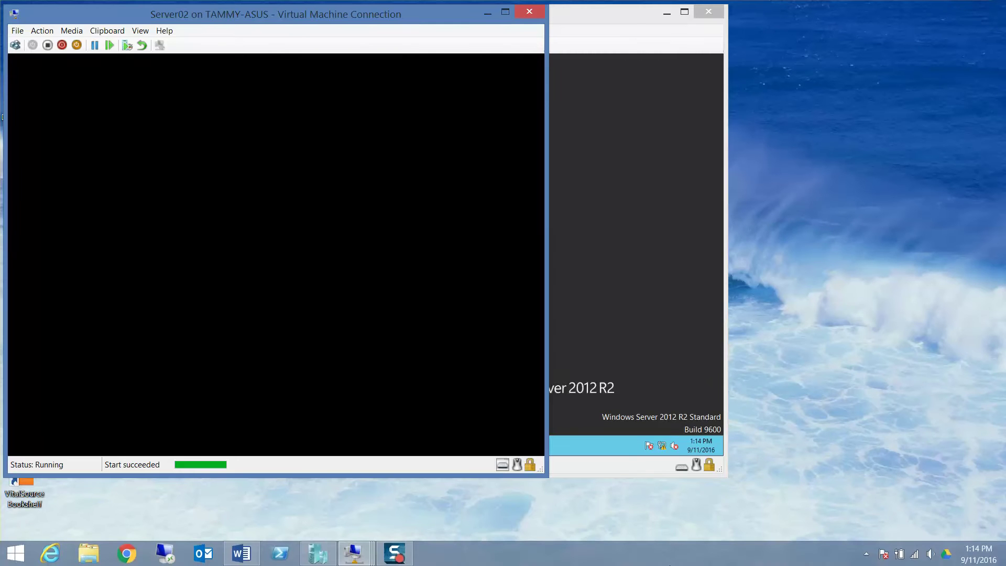
click(394, 553)
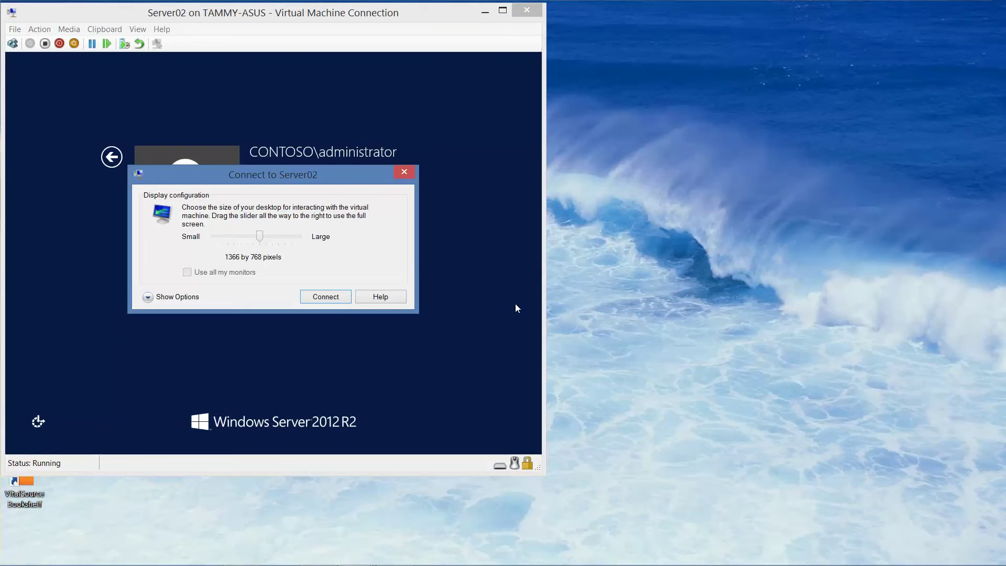
click(335, 297)
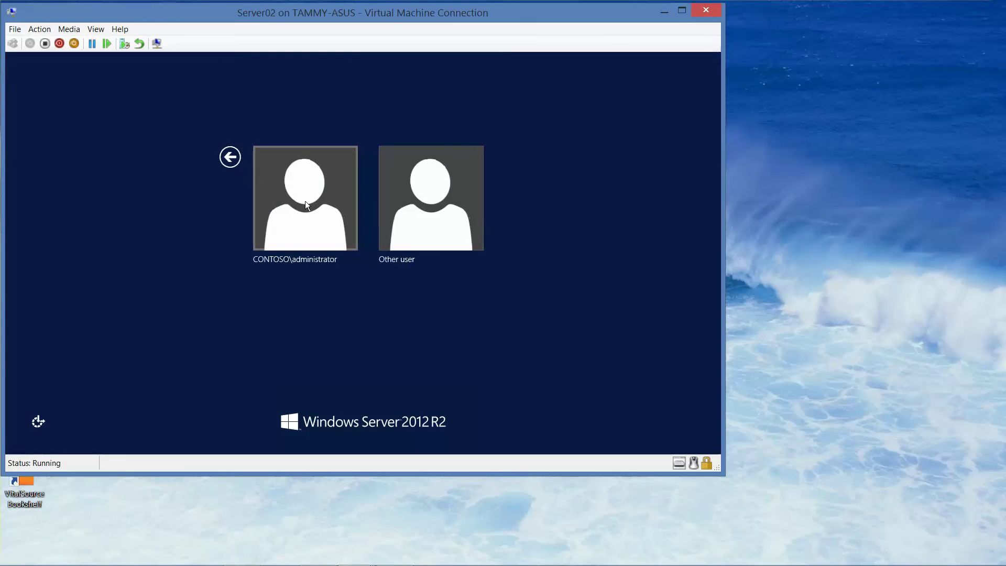
- Sign in to Server02 as the domain administrator, then return to Hyper-V Manager
click(321, 230)
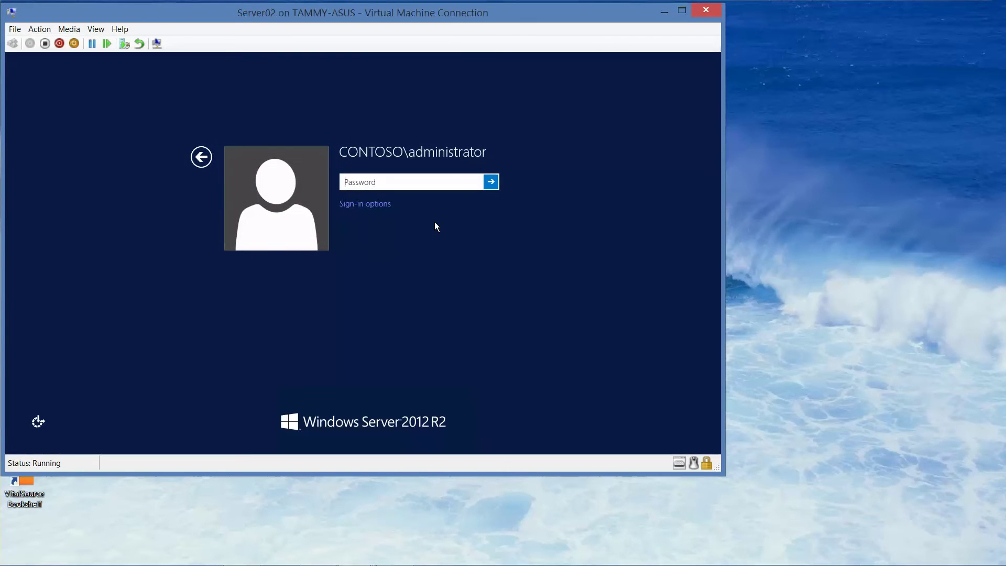
click(470, 188)
click(490, 182)
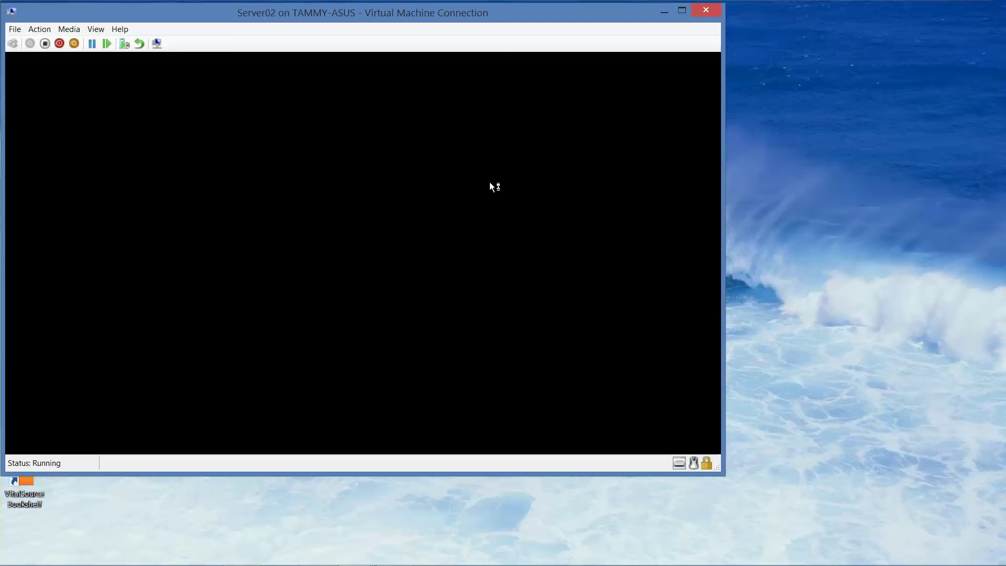
mouse_move(500, 564)
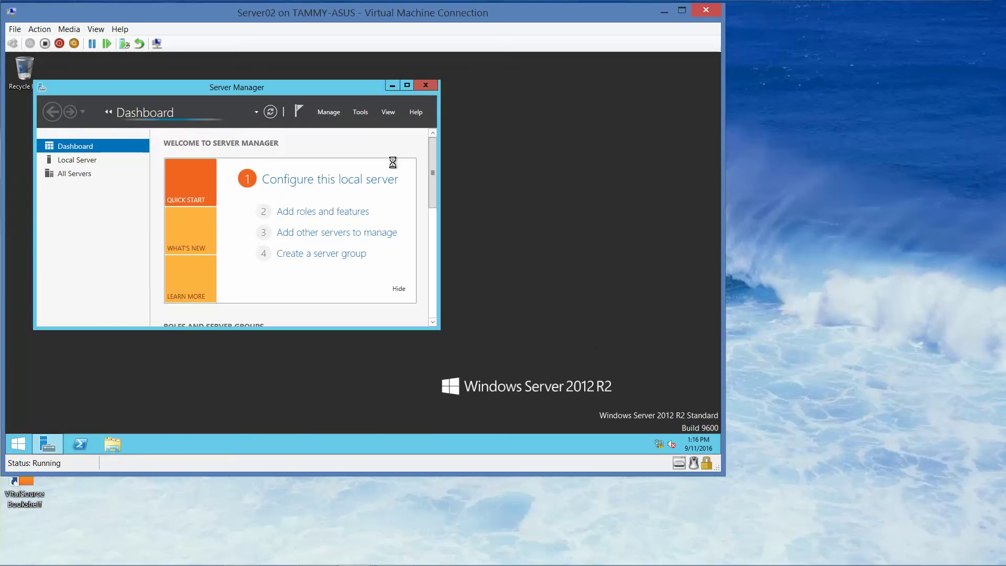
mouse_move(241, 564)
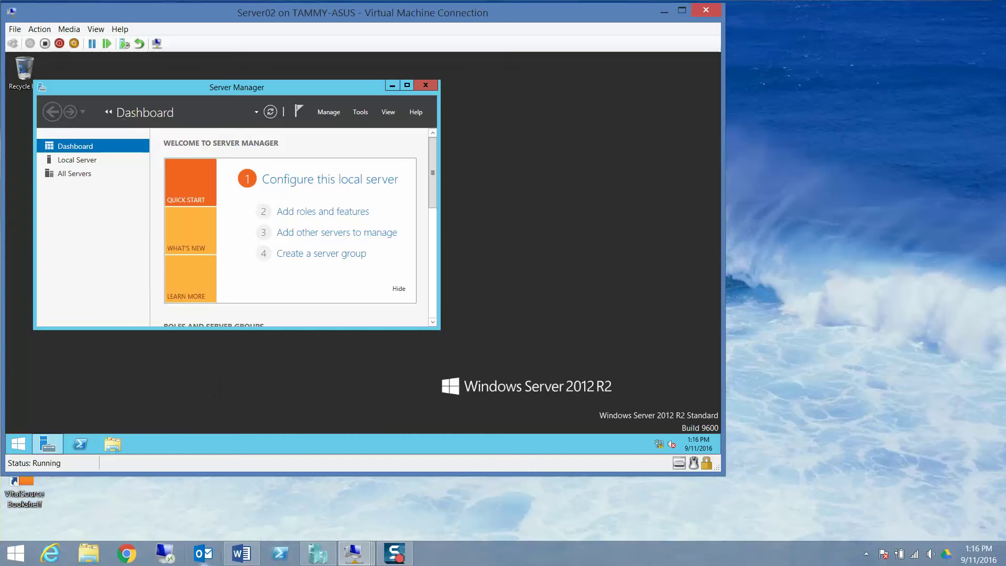
click(318, 553)
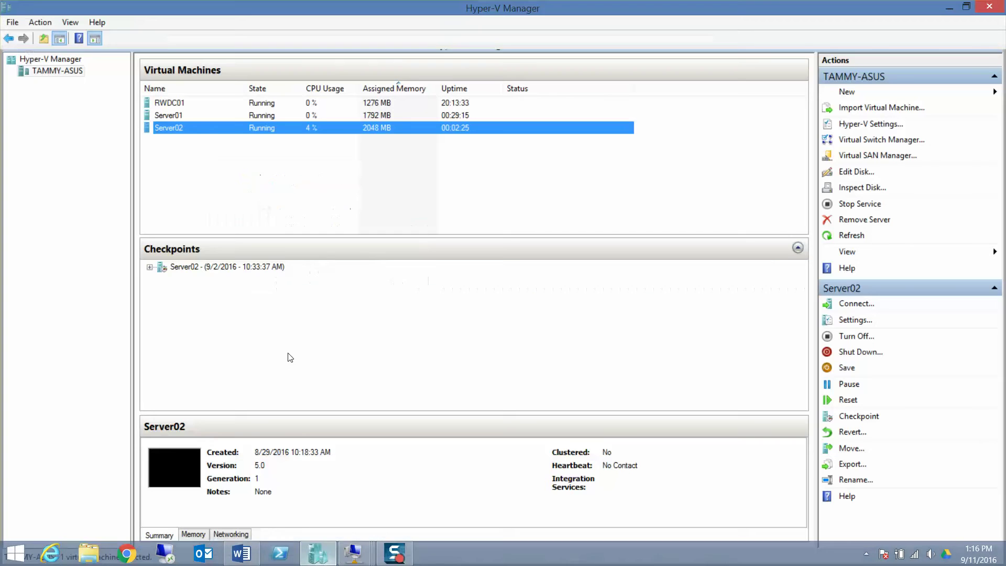
- Take a new checkpoint of Server02 and select it in the checkpoint tree
right_click(165, 127)
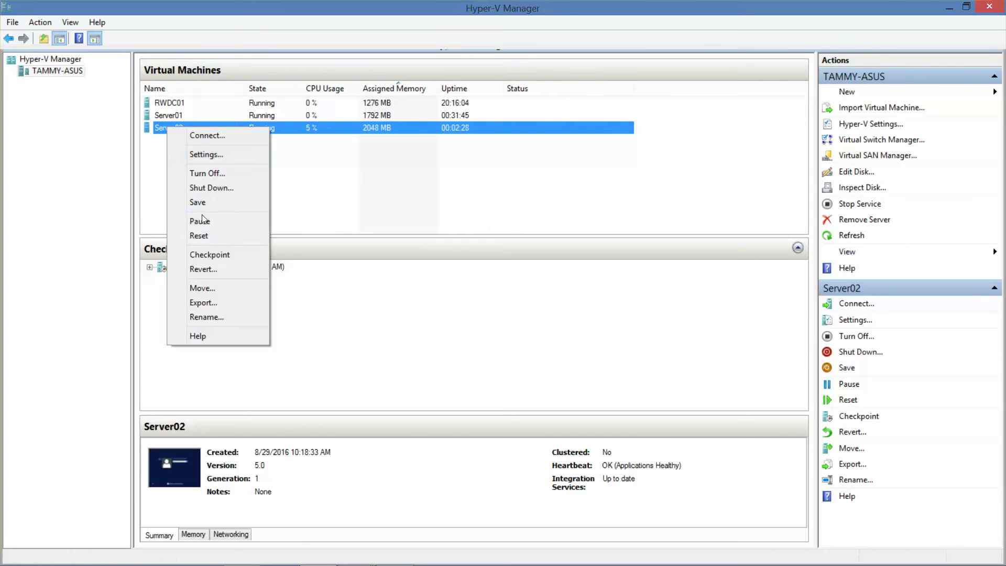
click(209, 255)
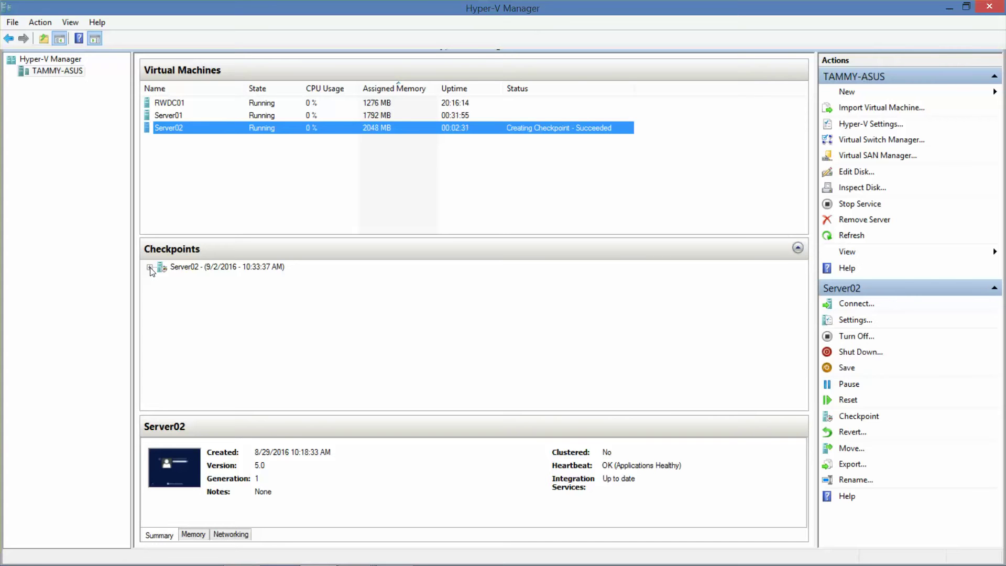
click(150, 267)
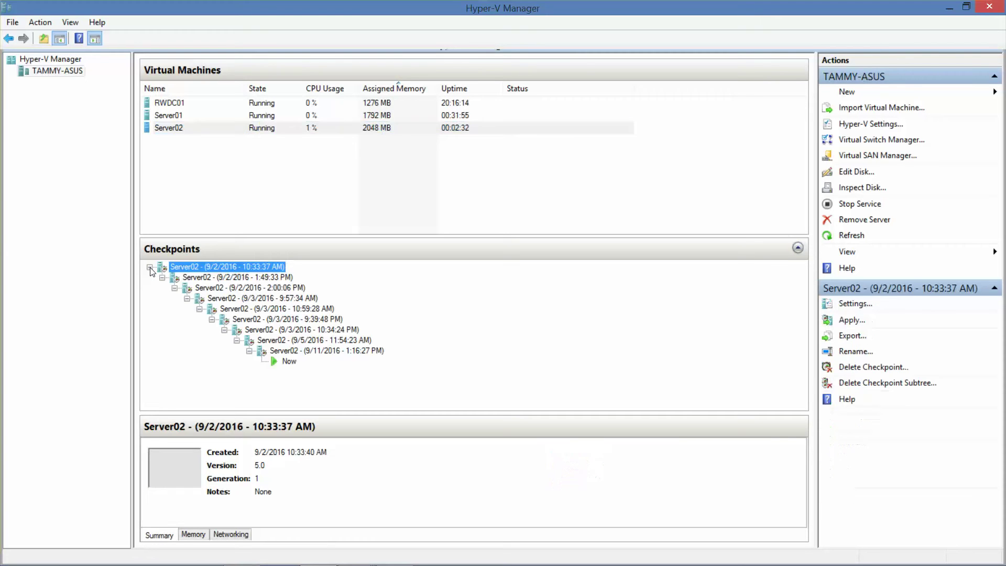
click(335, 351)
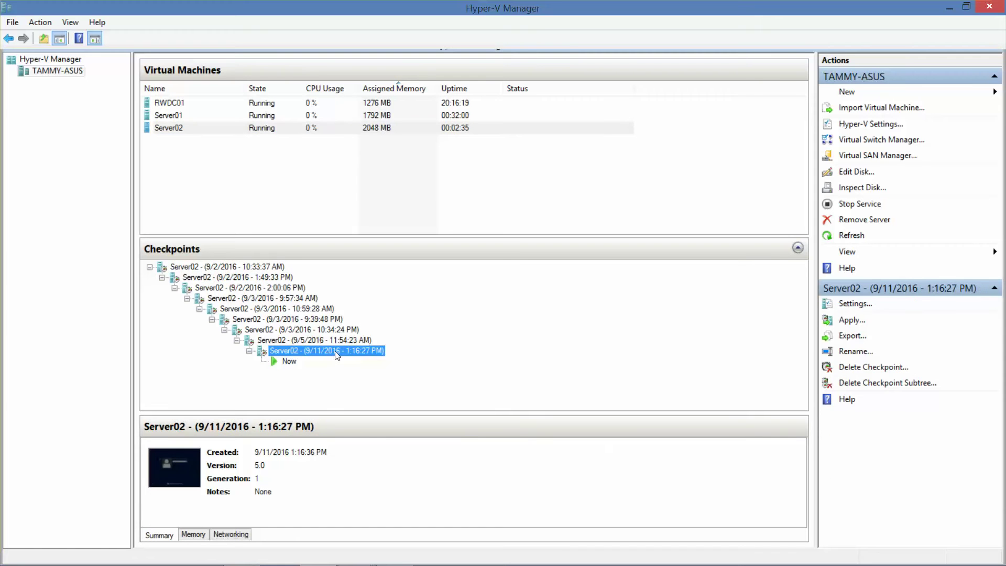
- Rename the new checkpoint to 'Server02 - Mach State at Lab 10.3 Start'
right_click(336, 352)
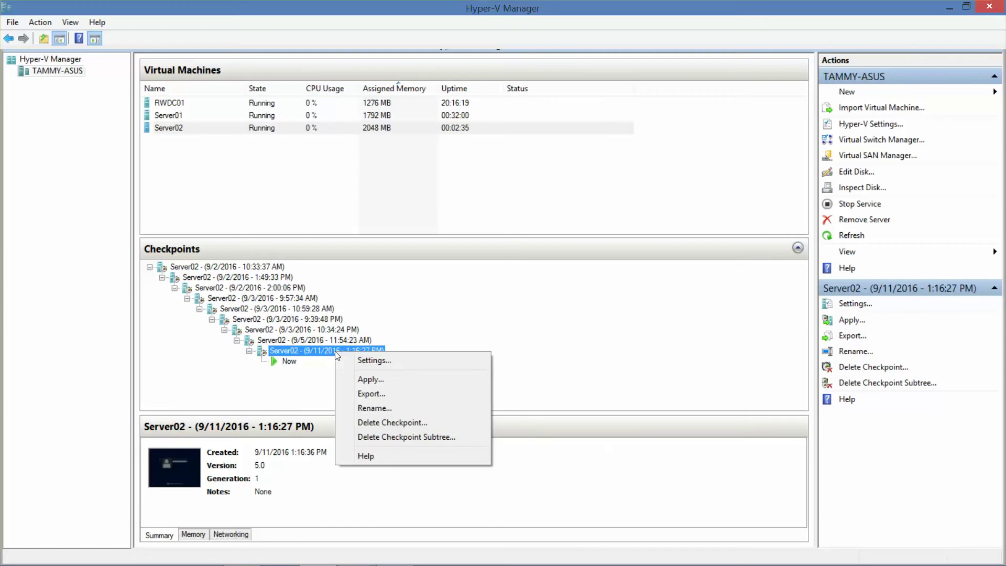
click(375, 411)
key(End)
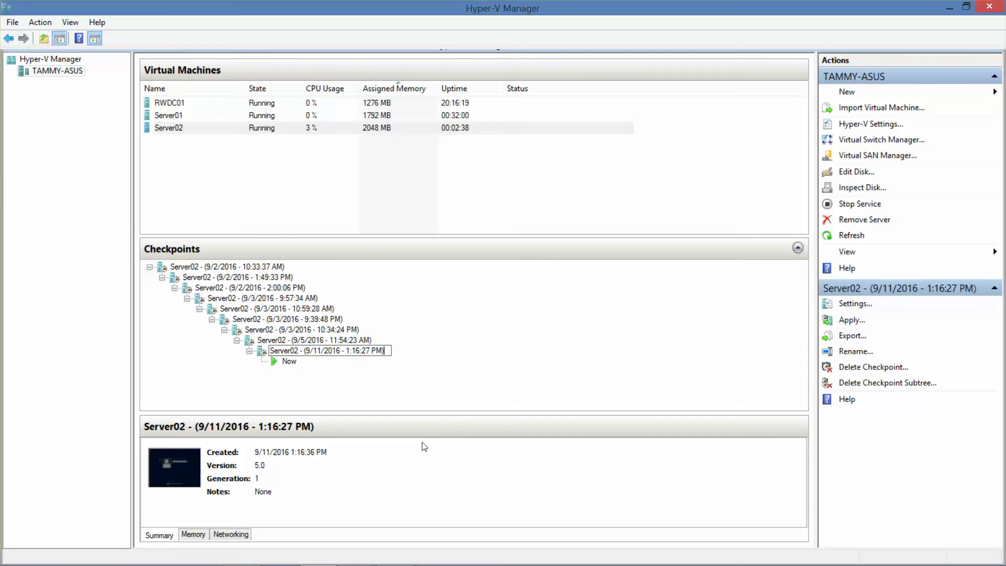
key(BackSpace)
key(BackSpace)
key(BackSpace)
key(BackSpace)
key(BackSpace)
key(BackSpace)
key(BackSpace)
key(BackSpace)
key(BackSpace)
key(BackSpace)
key(BackSpace)
key(BackSpace)
key(BackSpace)
key(BackSpace)
key(BackSpace)
key(BackSpace)
key(BackSpace)
key(BackSpace)
key(BackSpace)
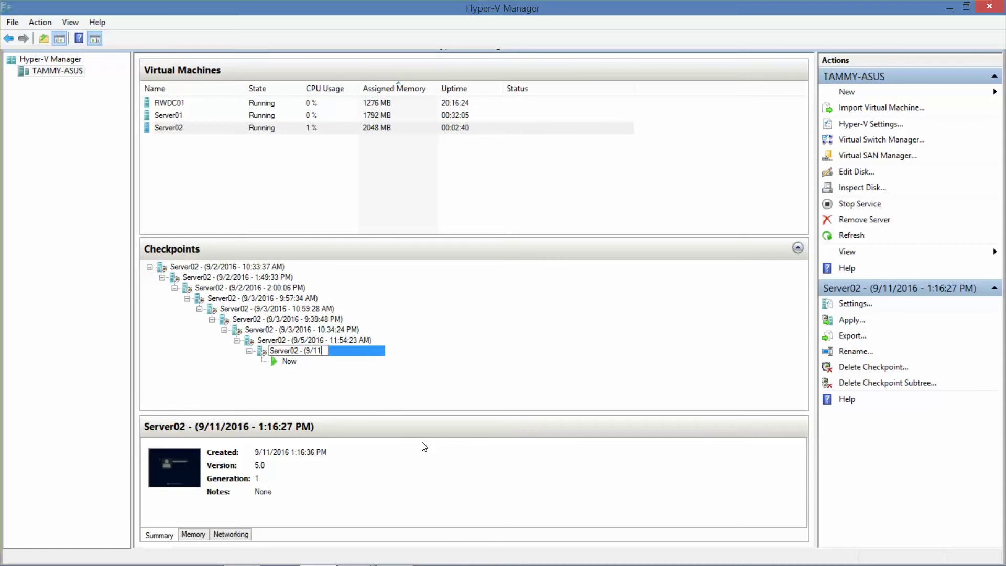
key(BackSpace)
key(BackSpace)
key(BackSpace)
key(BackSpace)
key(BackSpace)
text(Mach State )
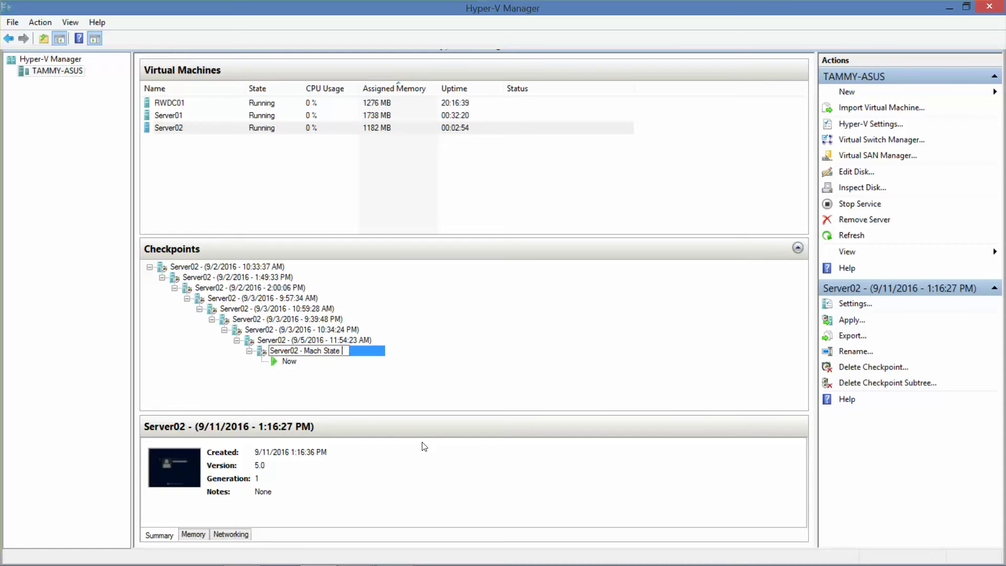
text(at Lab 10.3 Start)
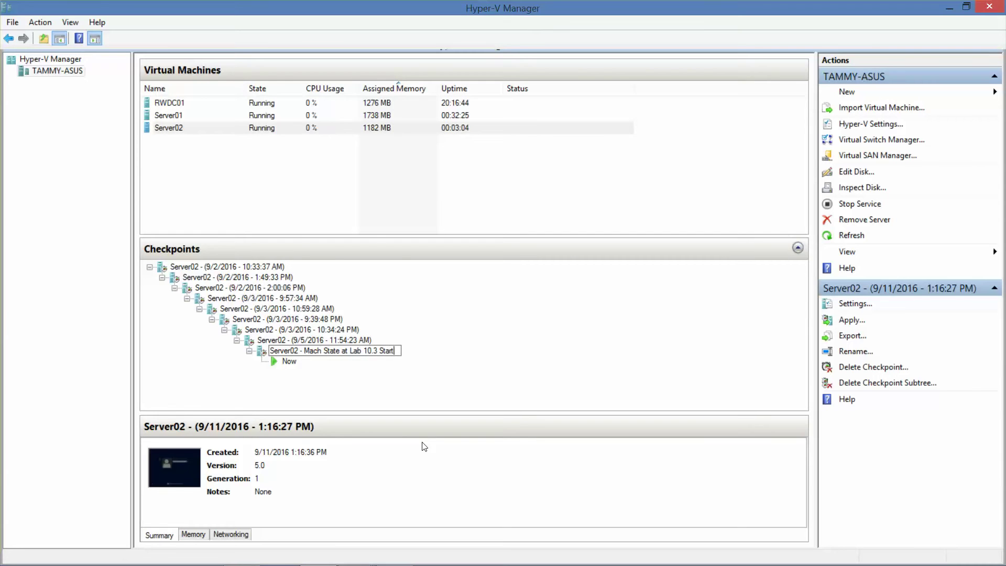
key(Return)
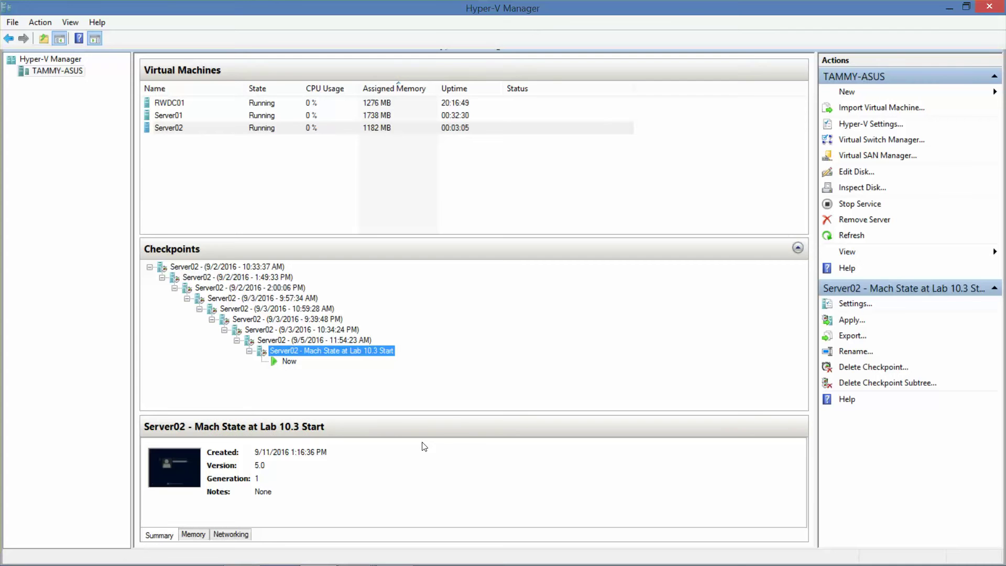
click(949, 8)
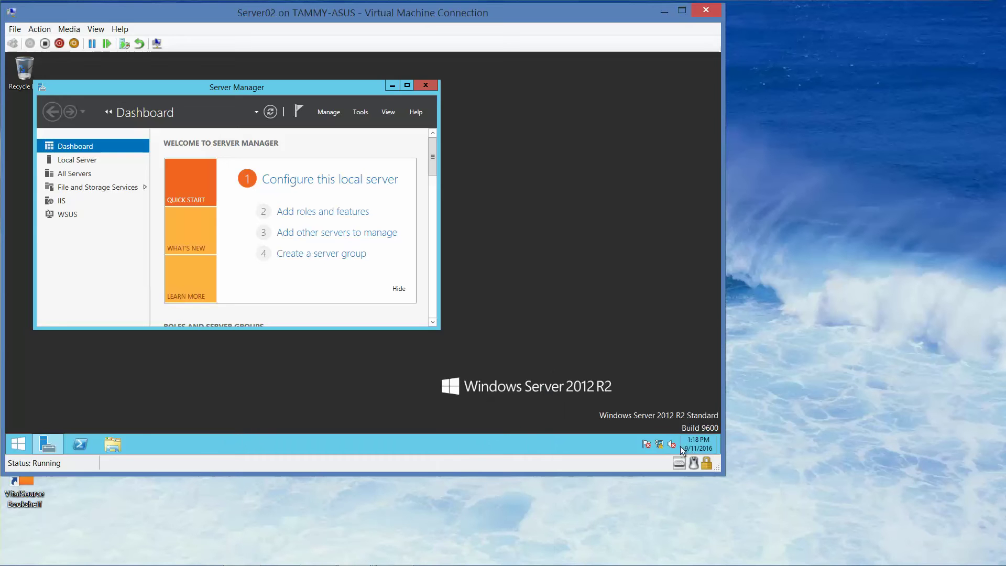
- Open Server02's adapter list through Network and Sharing Center's Change adapter settings
right_click(659, 444)
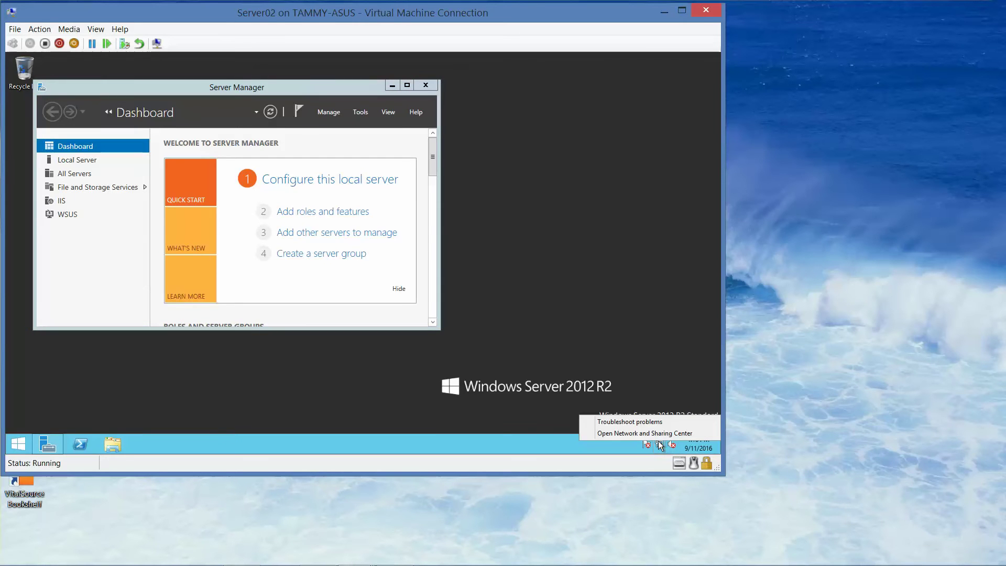
click(651, 433)
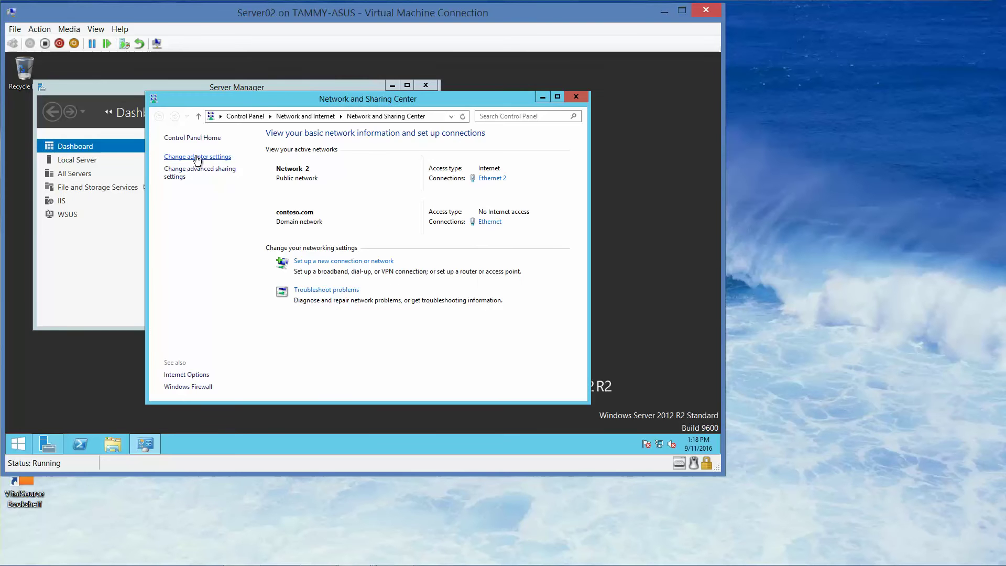
click(195, 158)
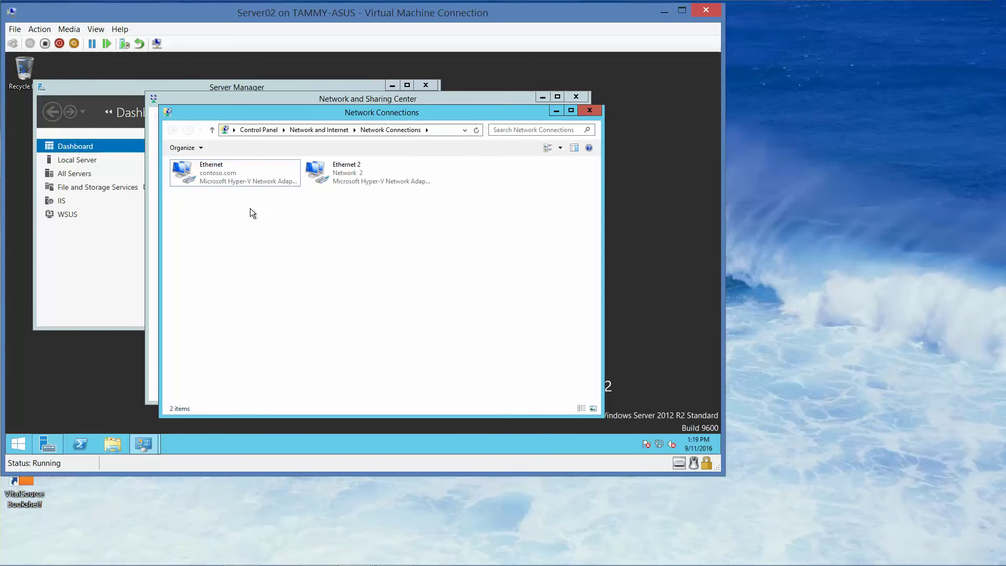
- Disable the Ethernet adapter and open the Ethernet 2 adapter's properties
right_click(212, 171)
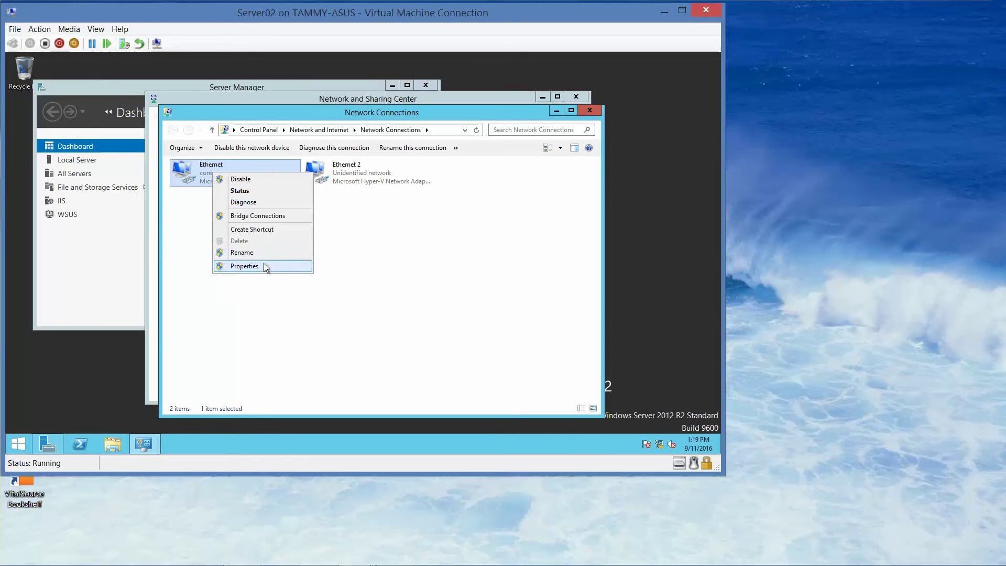
click(238, 179)
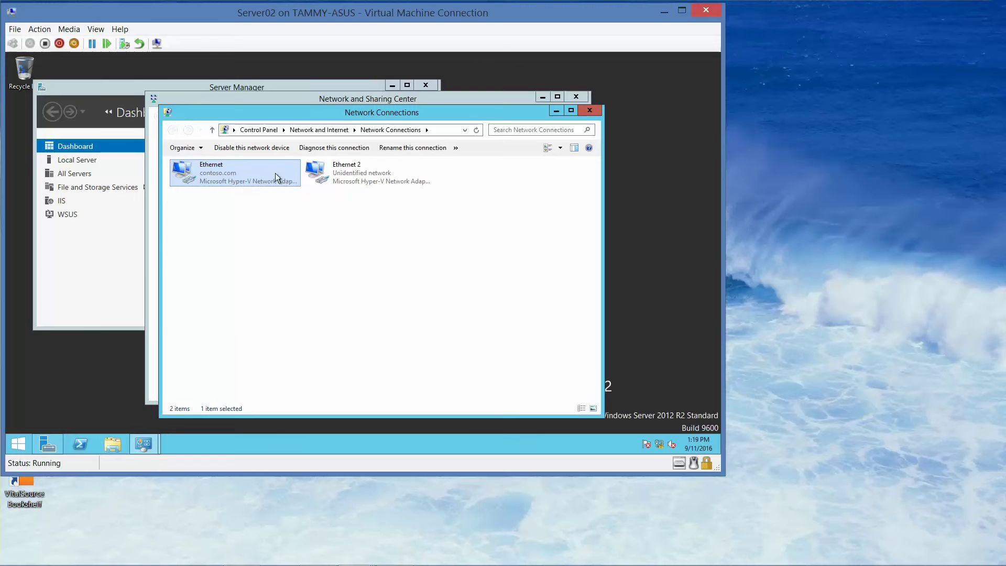
click(373, 174)
right_click(374, 178)
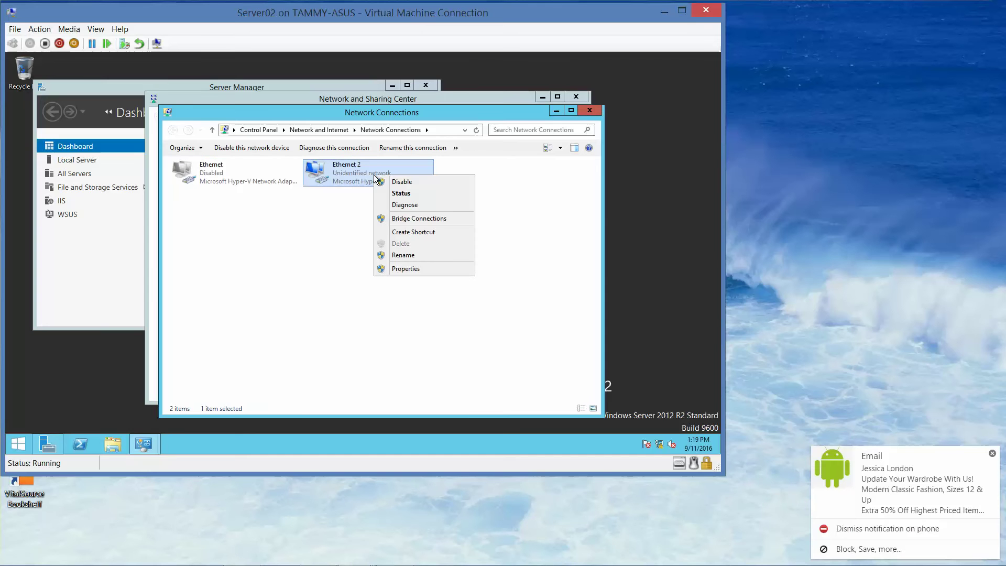
click(426, 268)
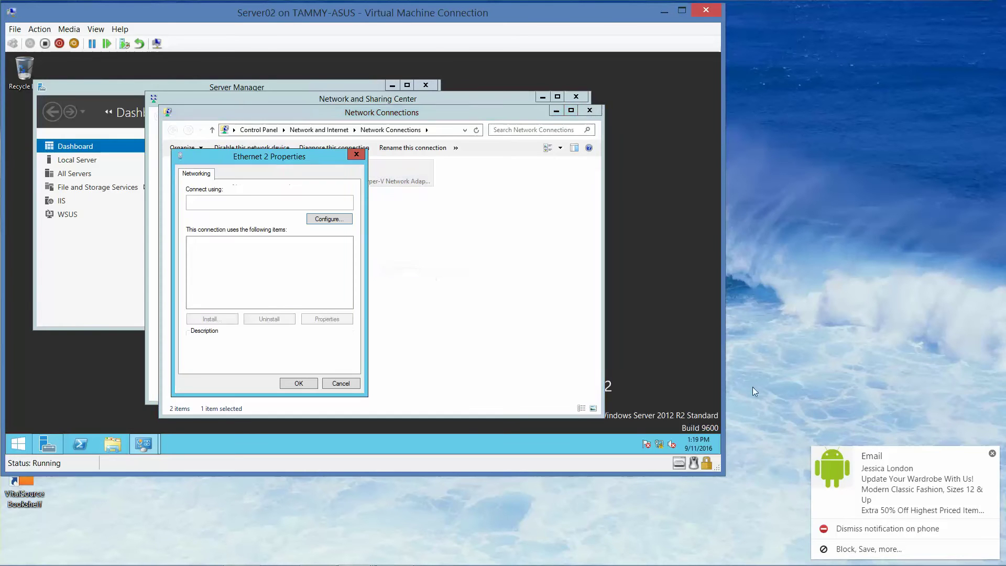
click(991, 454)
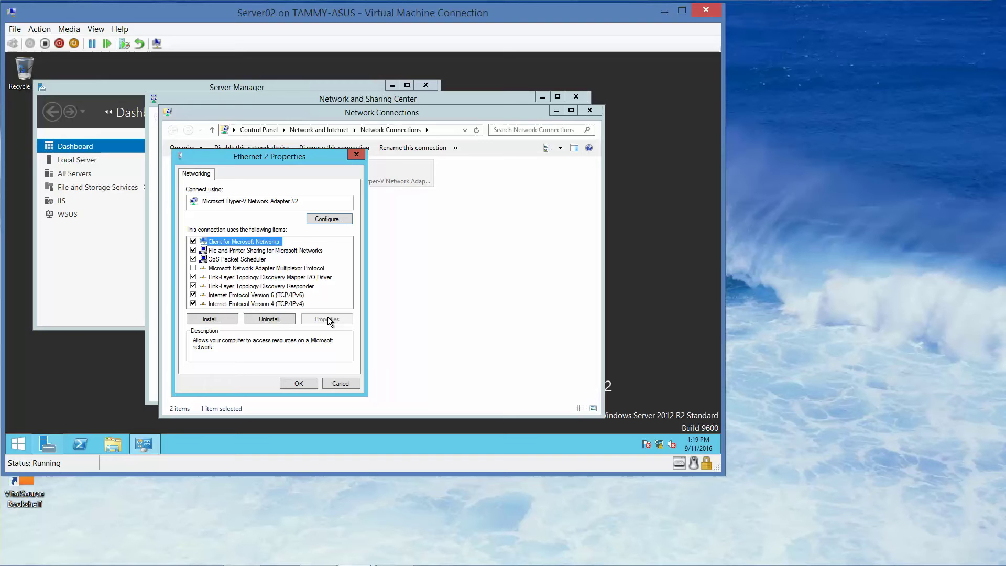
- Give Ethernet 2 the static IPv4 address 192.168.2.10 with subnet mask 255.255.255.0
double_click(265, 304)
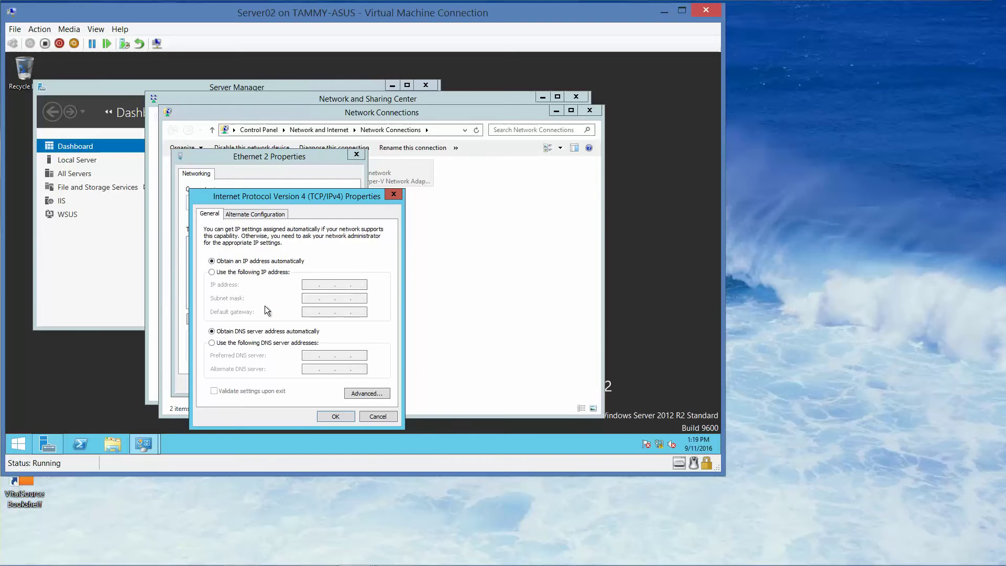
click(211, 271)
click(308, 285)
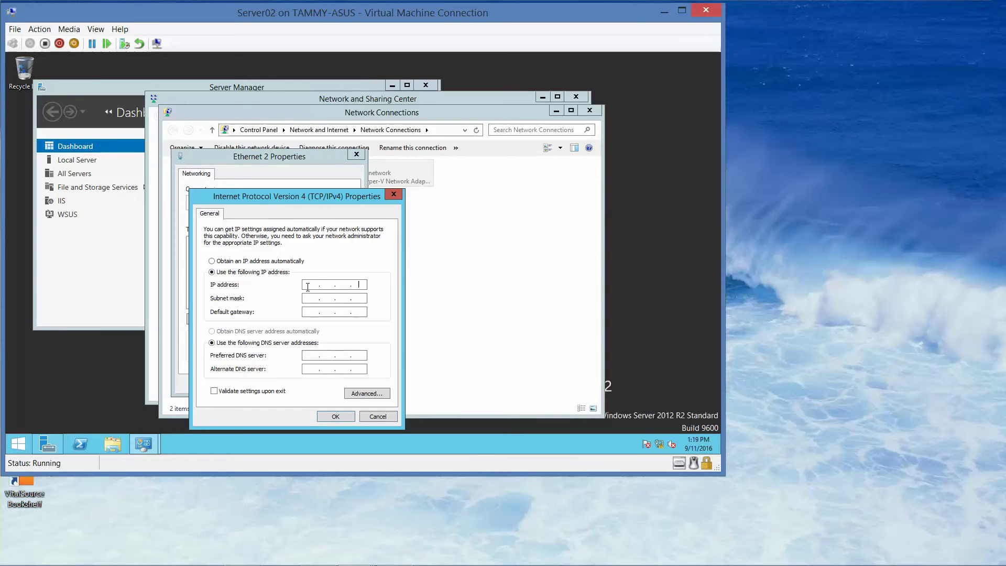
click(307, 286)
text(192 . 168 . 2 . 10)
key(Tab)
click(339, 413)
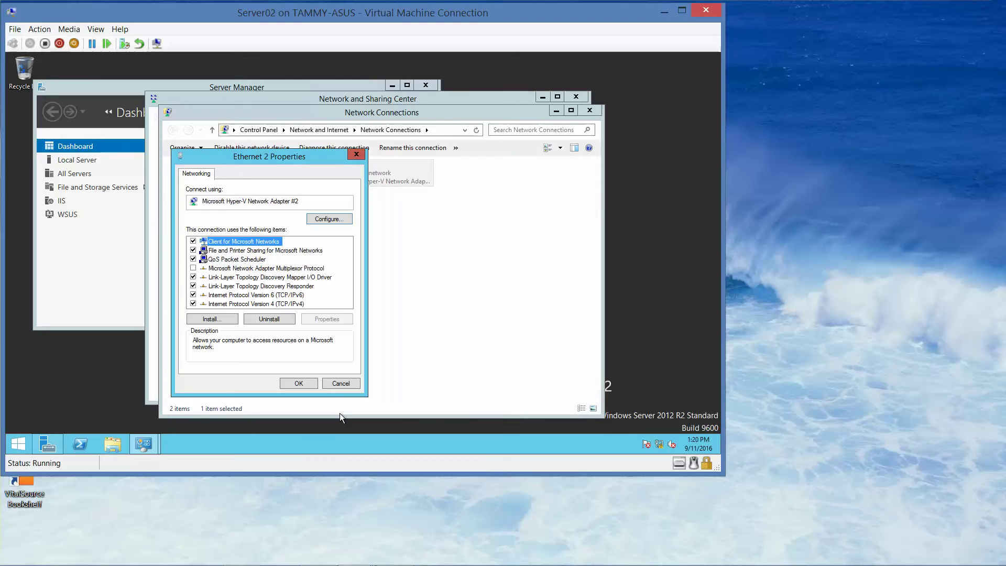
click(308, 383)
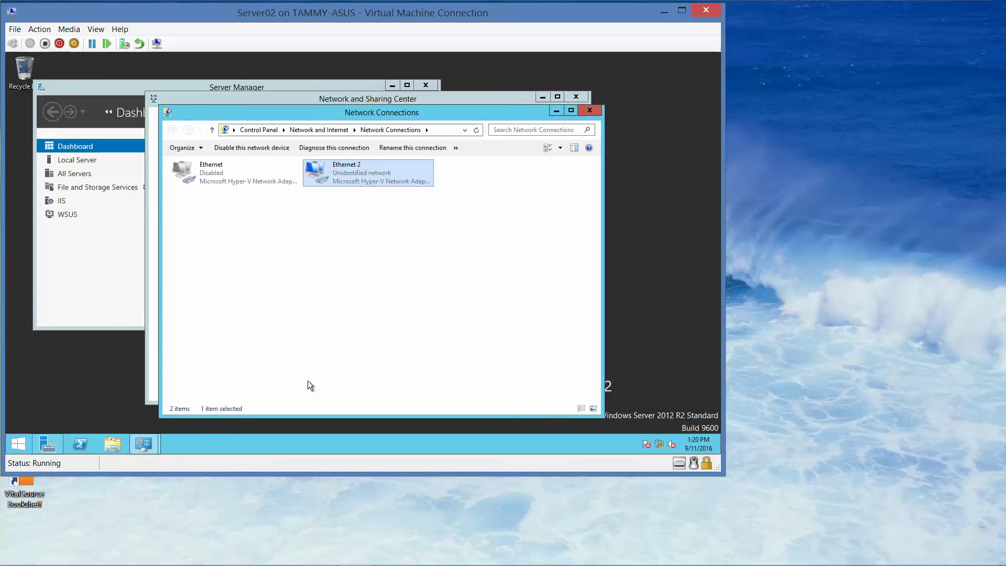
click(588, 111)
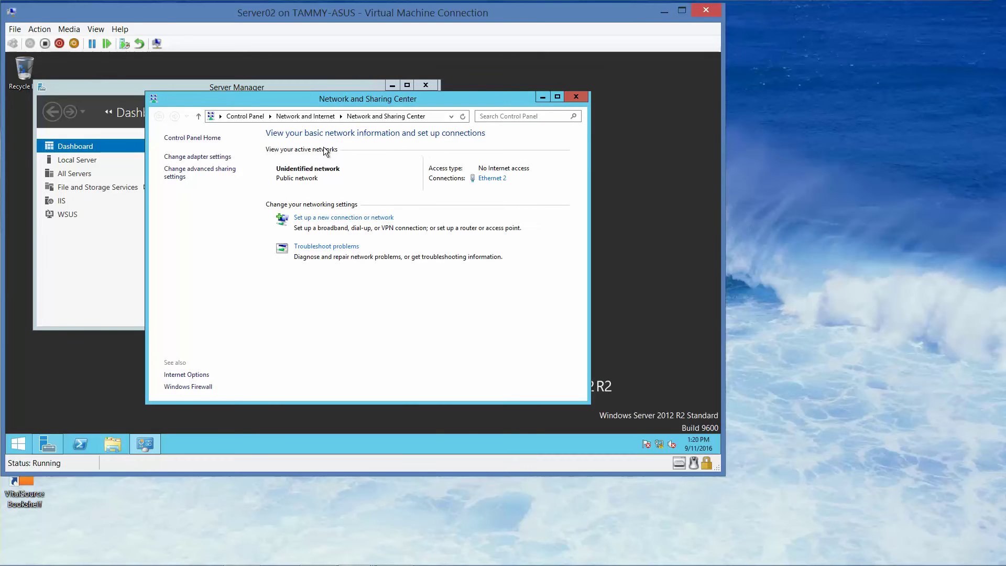
- Create a workplace VPN connection to Internet address 192.168.2.1, deferring the Internet connection setup
click(341, 219)
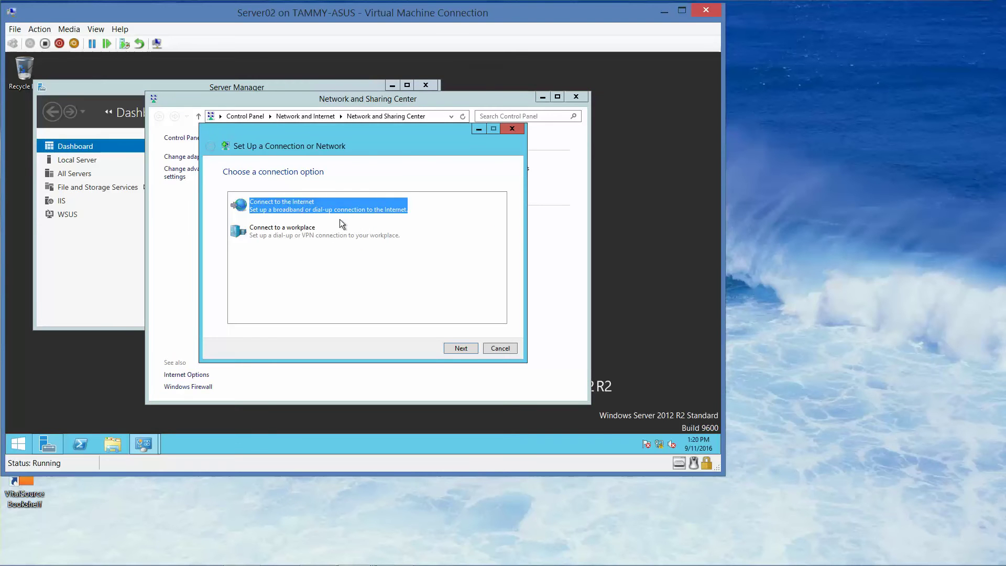
click(319, 237)
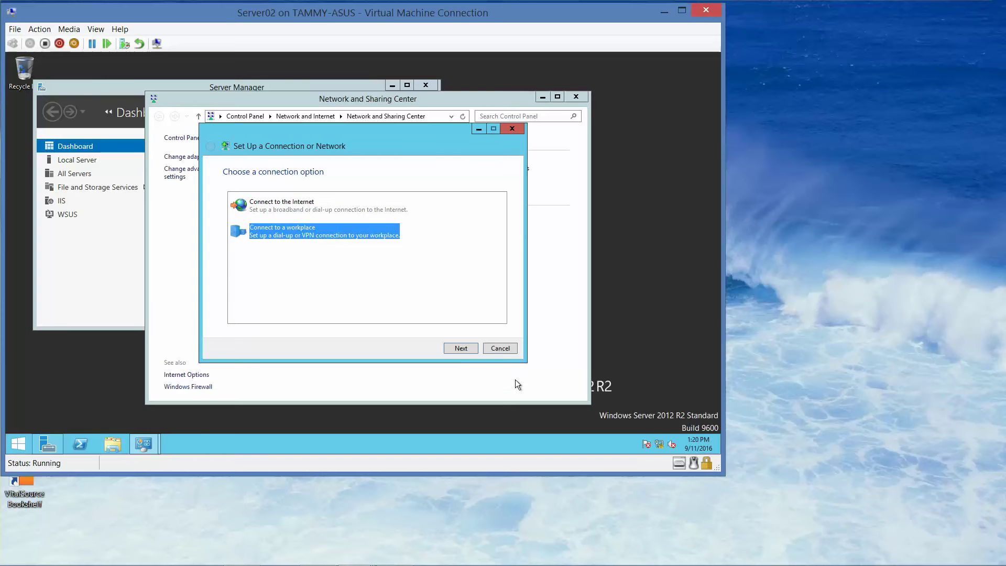
click(460, 352)
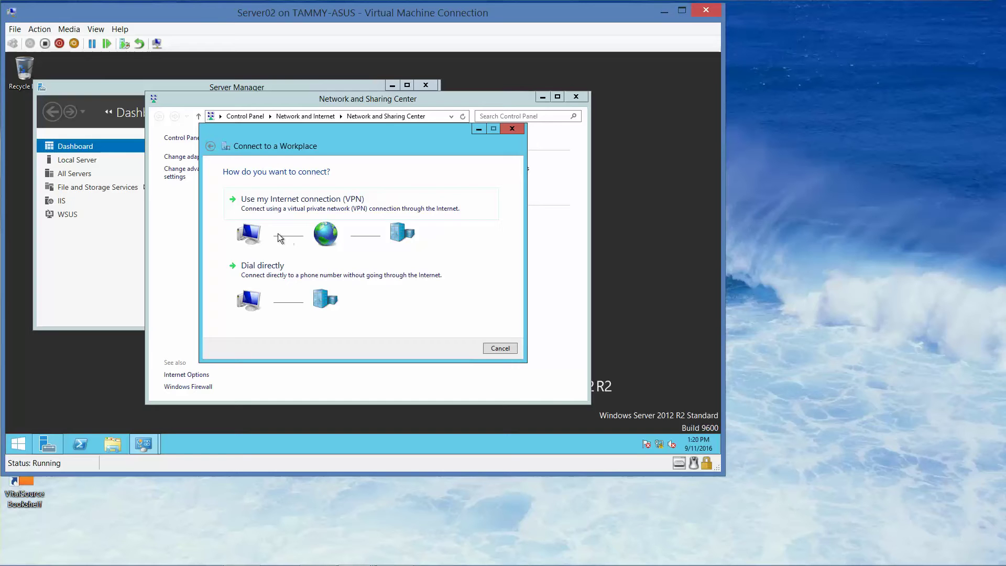
click(264, 200)
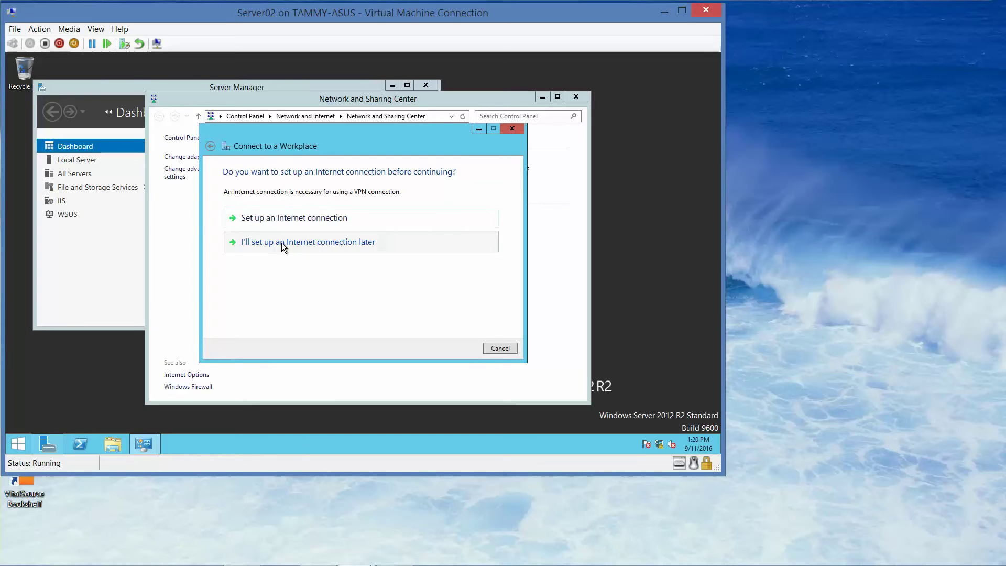
click(281, 243)
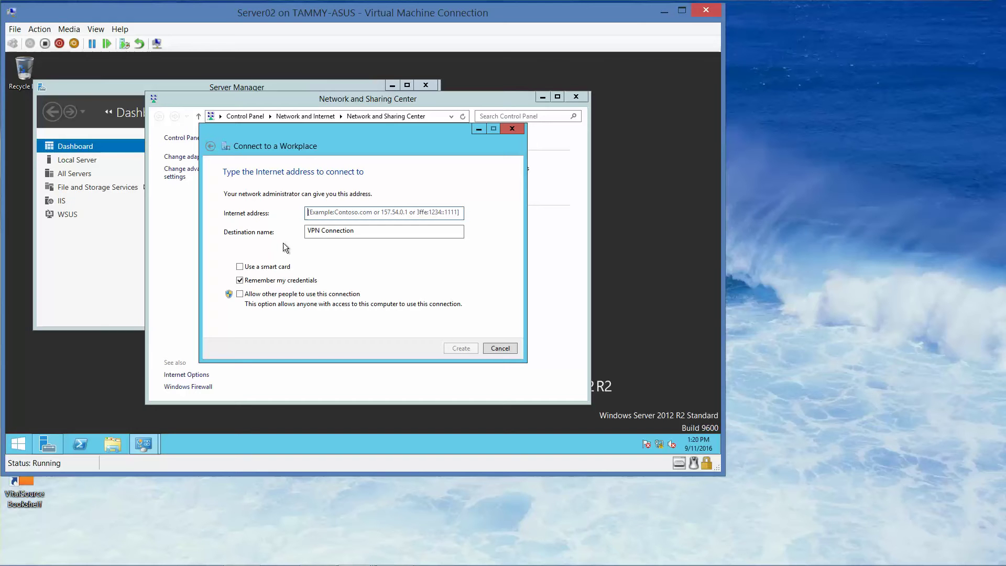
text(19)
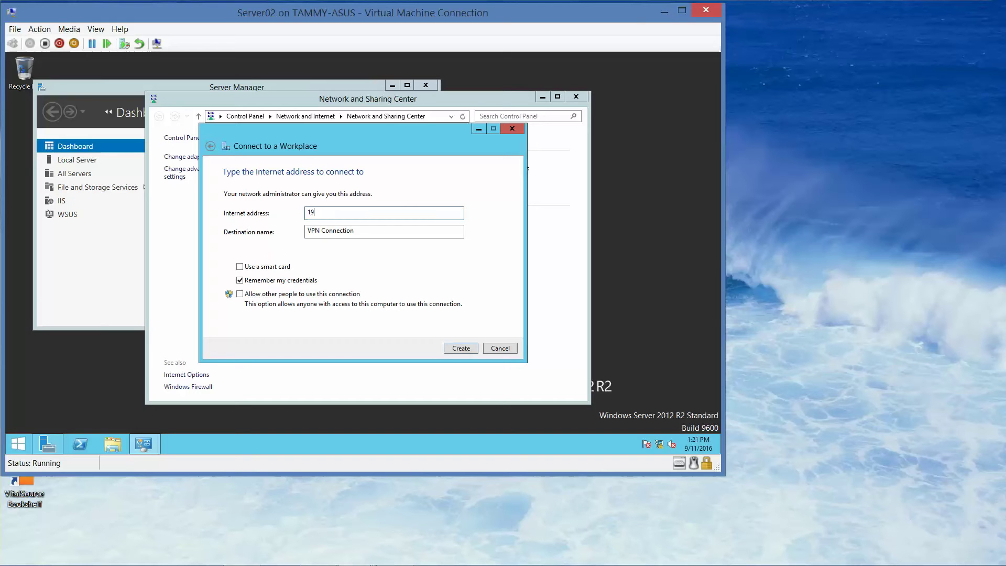
text(2.168.2.1)
click(460, 349)
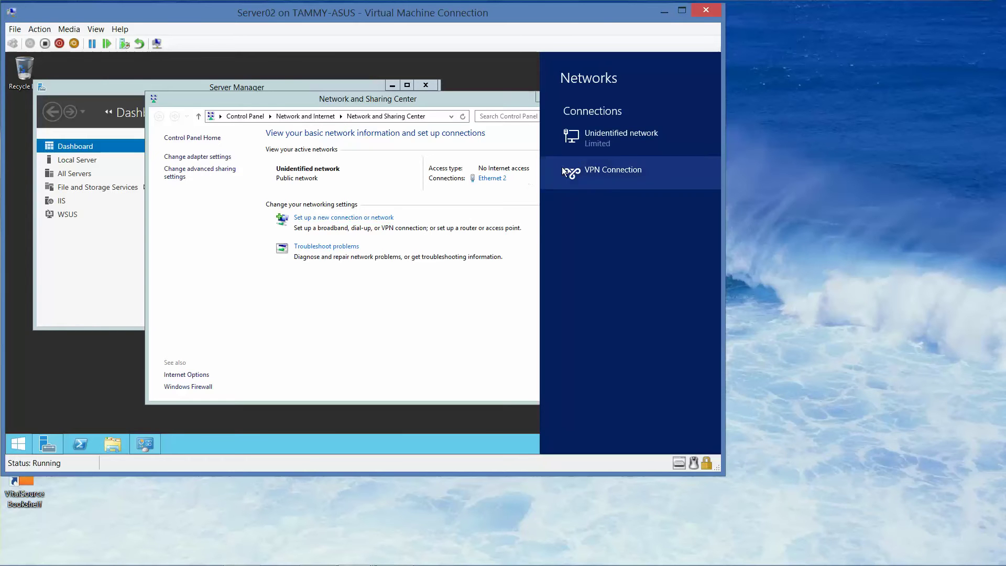
- Connect the VPN Connection using the Contoso\Administrator user name and its password
click(617, 168)
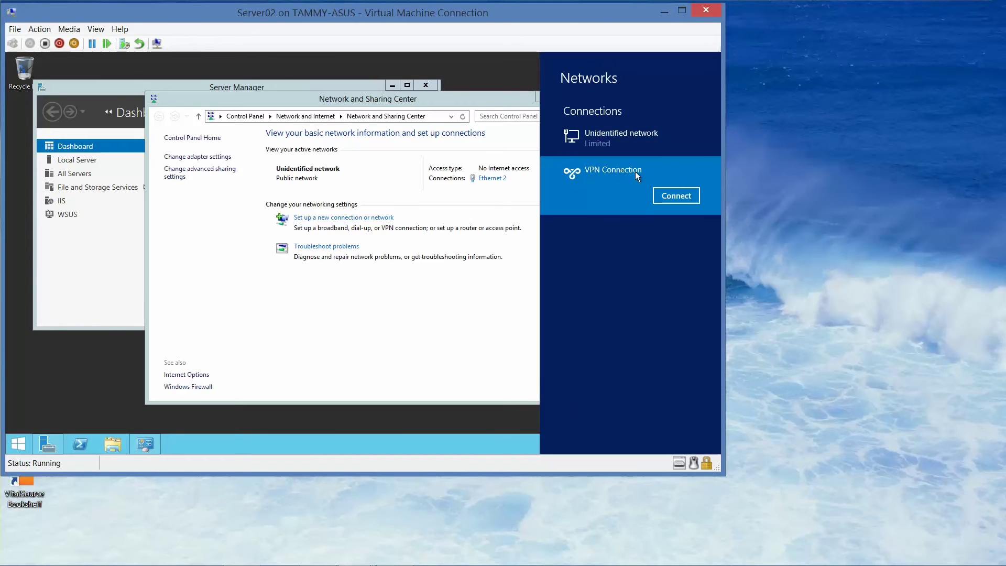
click(676, 195)
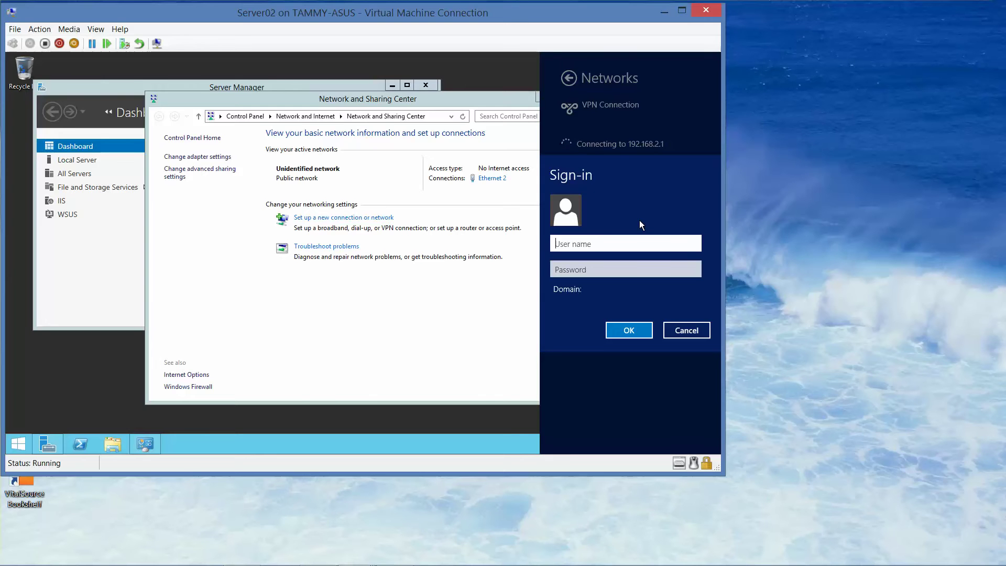
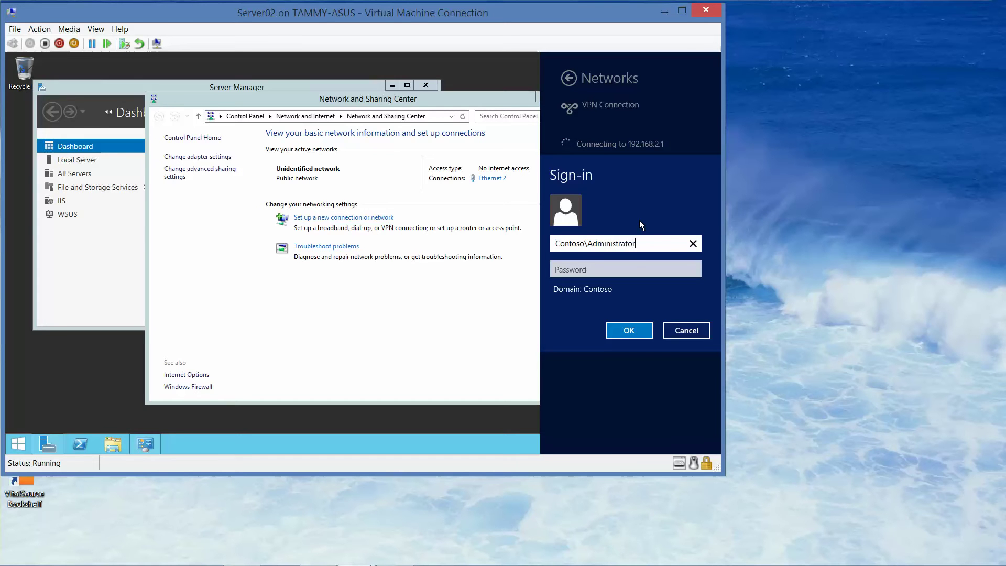
key(Tab)
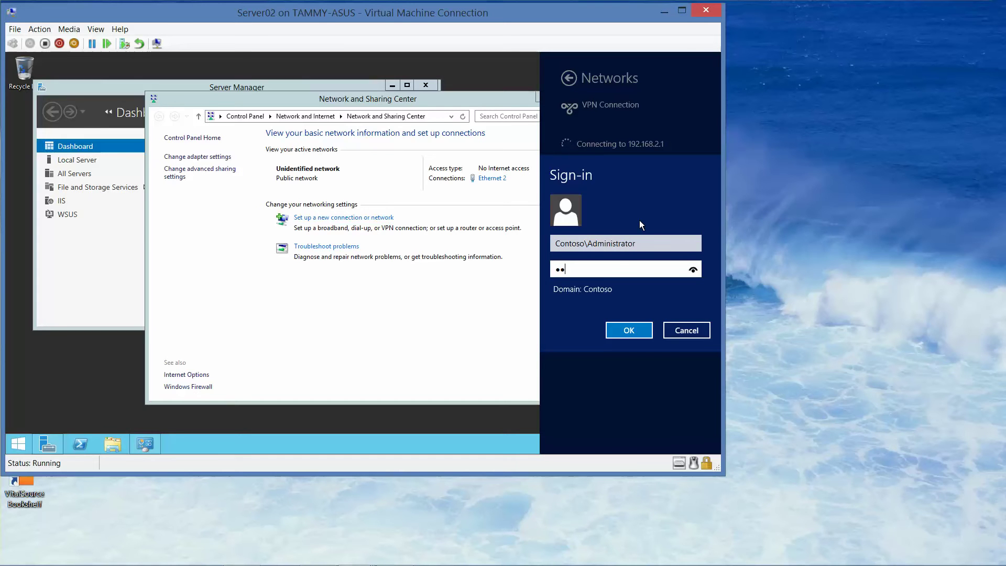
click(692, 269)
click(628, 330)
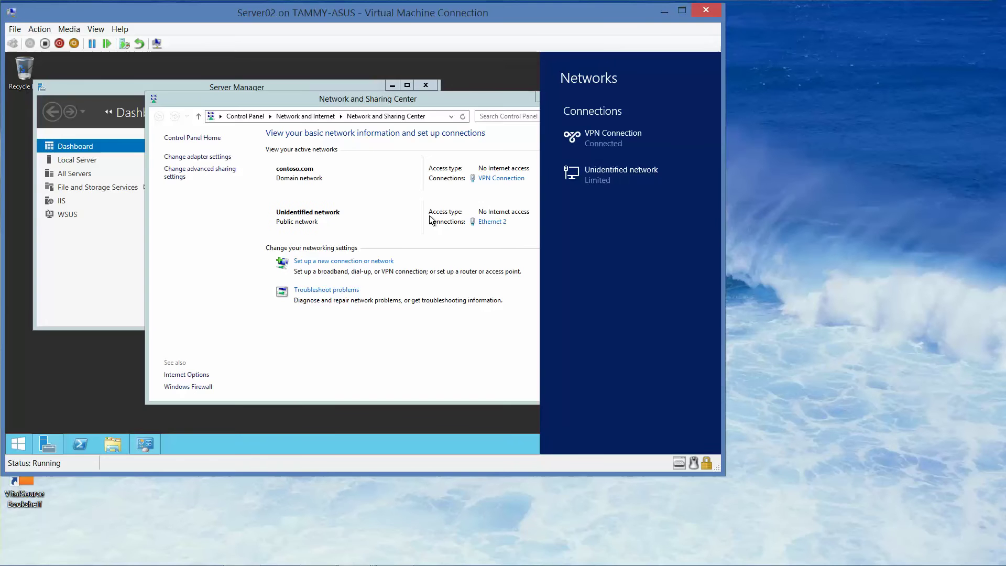
- Disconnect the VPN Connection, close the browser window that popped up, and dismiss the Networks list
click(603, 152)
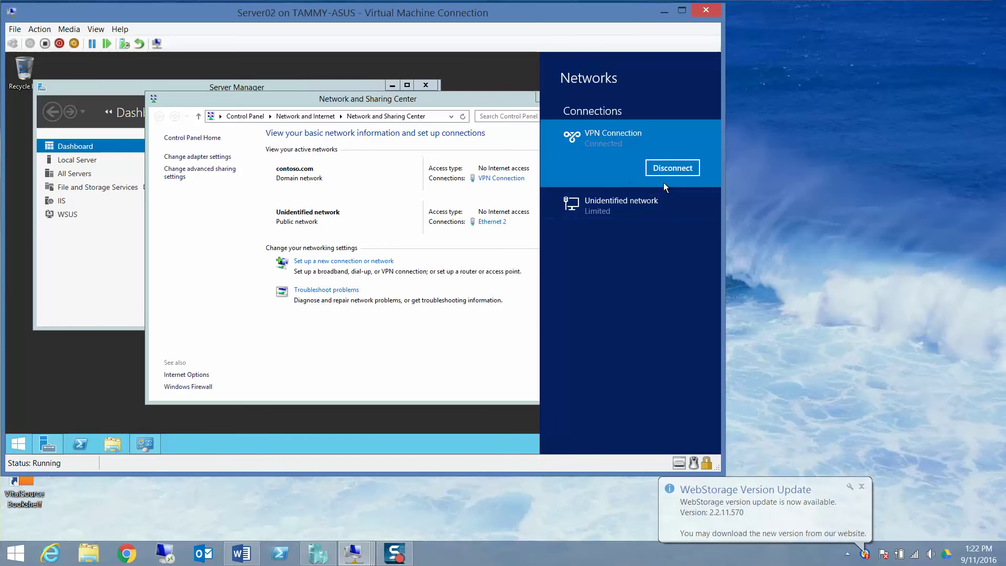
click(678, 170)
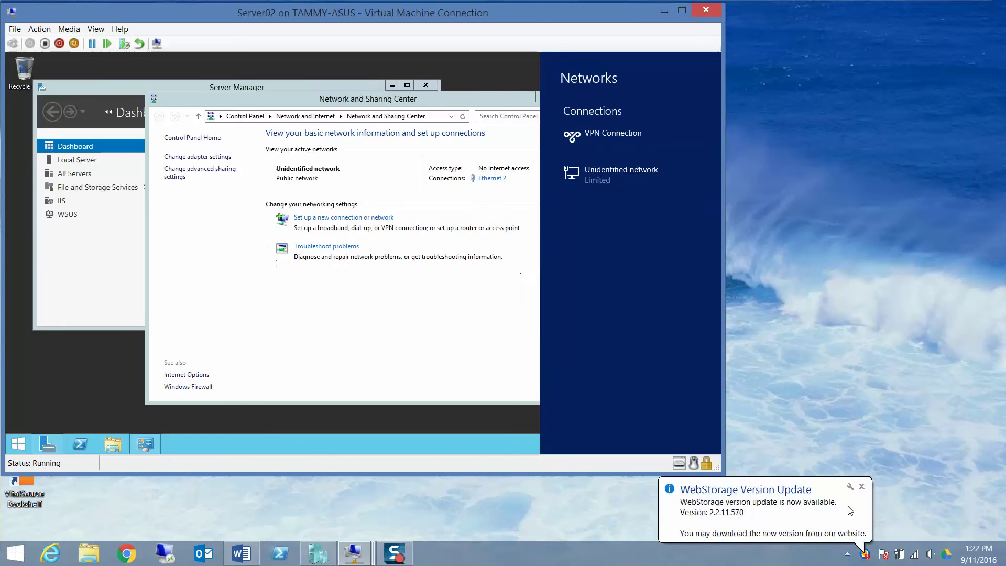
click(862, 480)
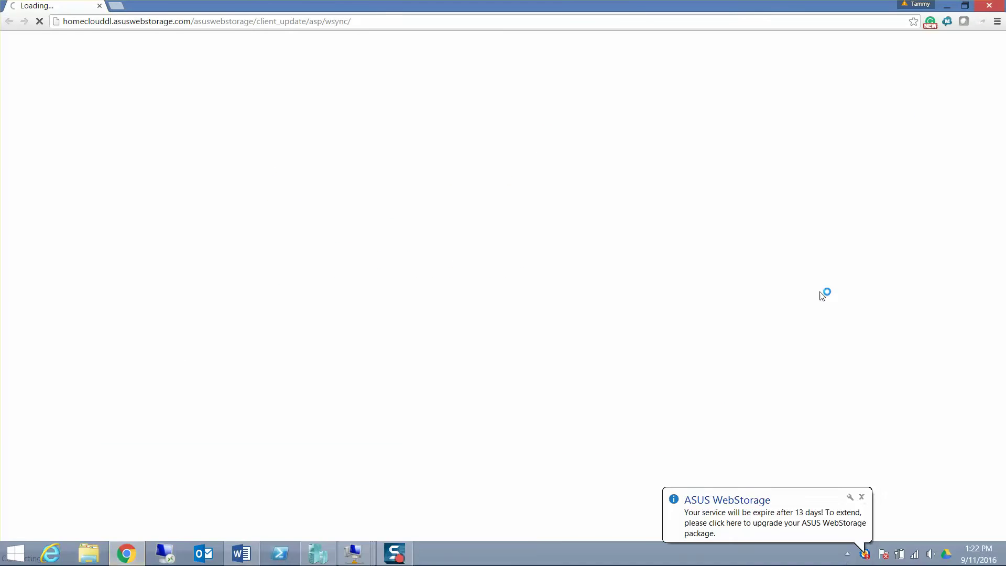
click(989, 5)
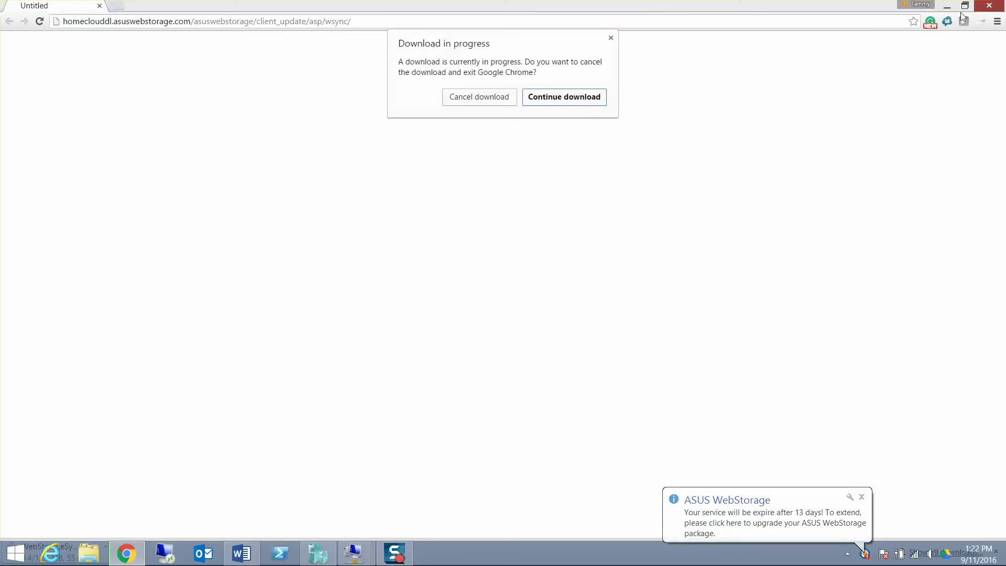
click(503, 99)
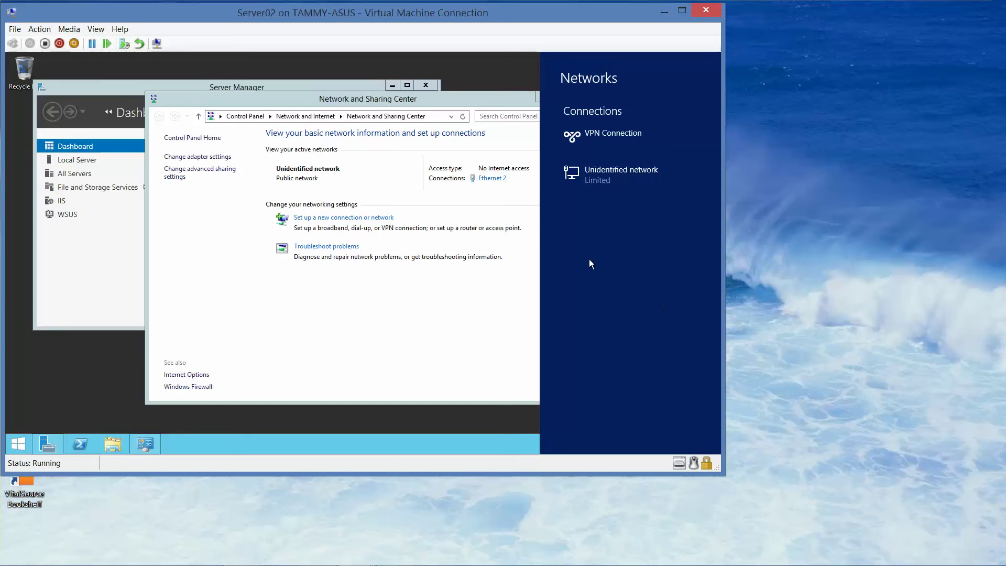
click(487, 70)
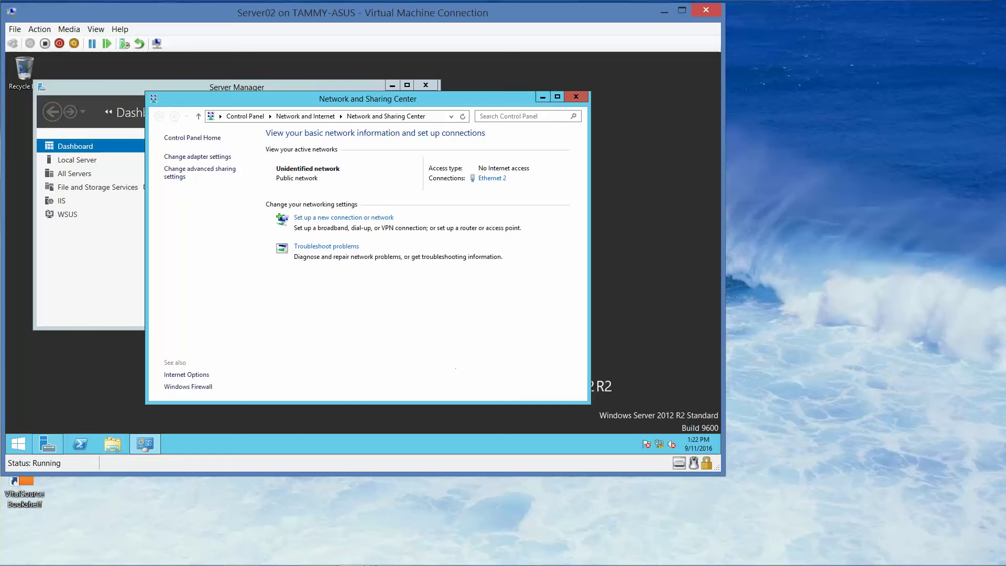
- On RWDC01, open the Administrator account's properties in Active Directory Users and Computers
mouse_move(461, 564)
mouse_move(354, 552)
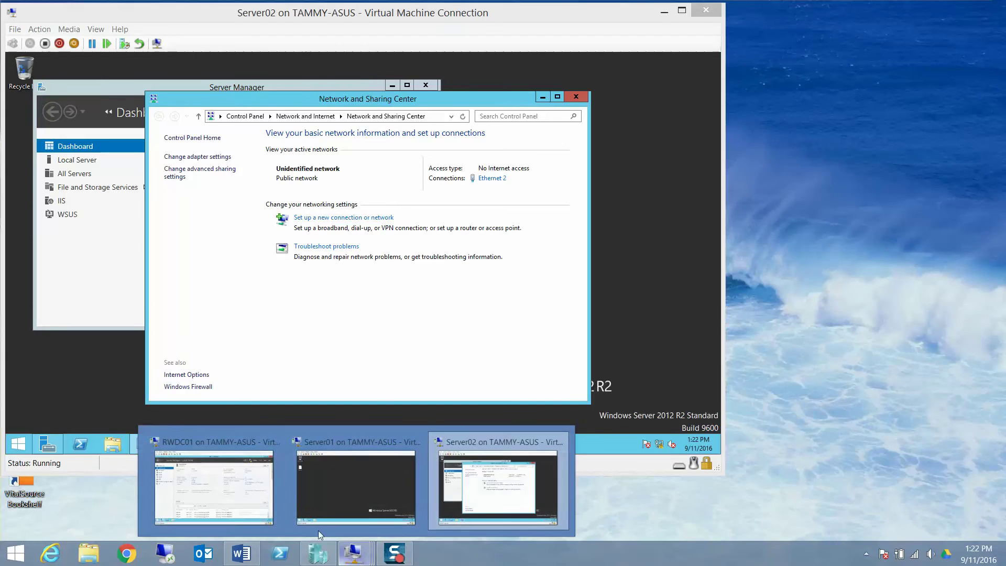
click(237, 483)
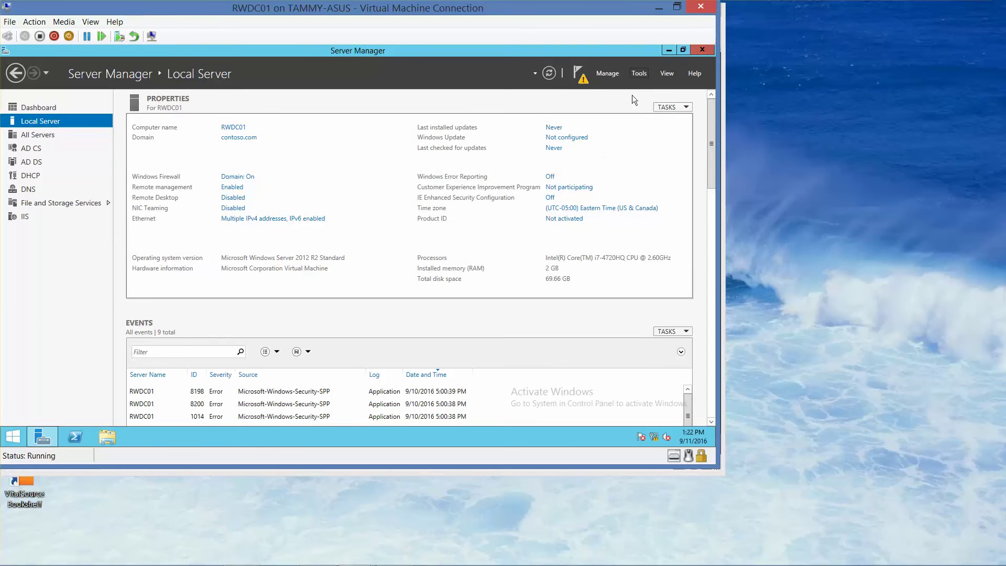
click(643, 73)
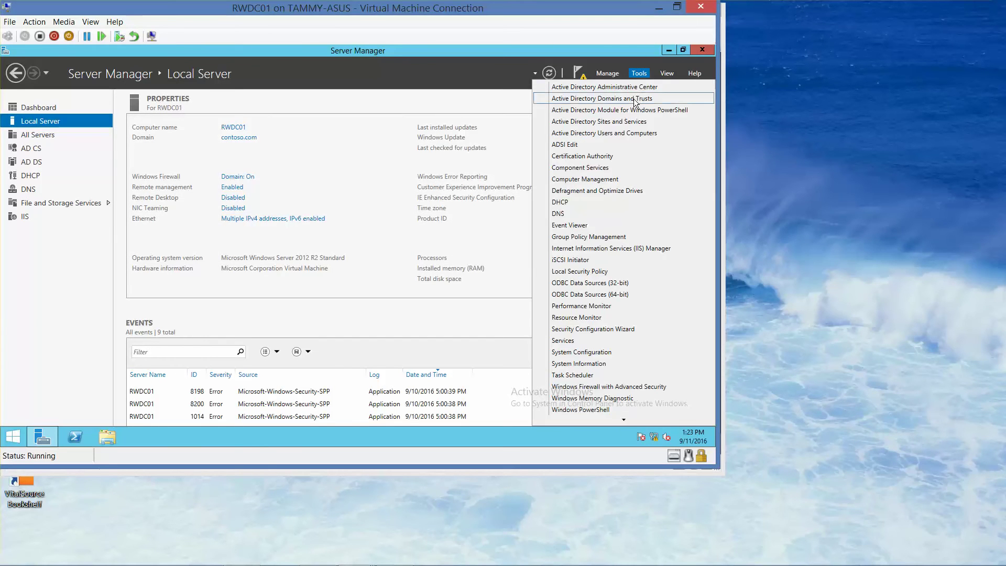
click(629, 134)
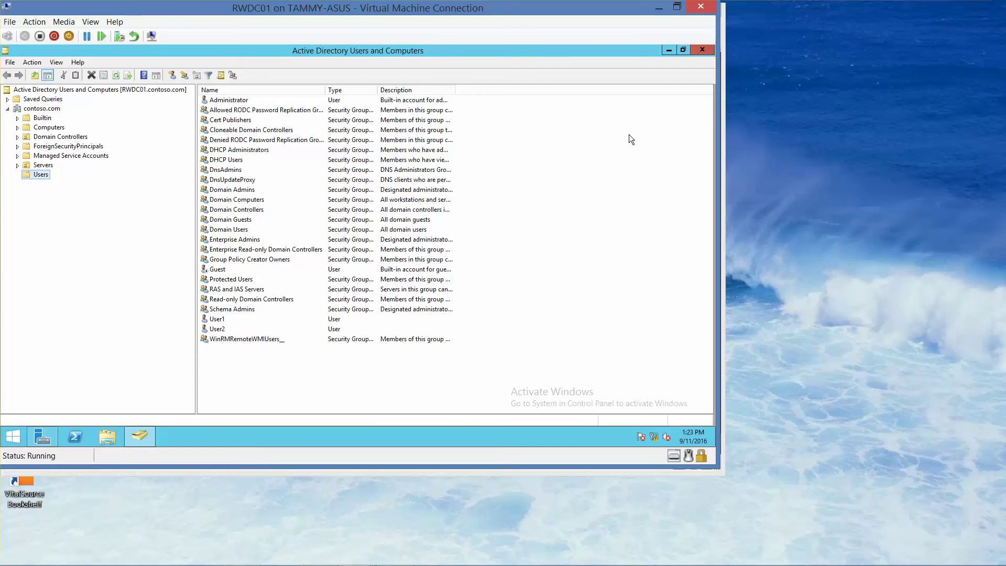
double_click(225, 100)
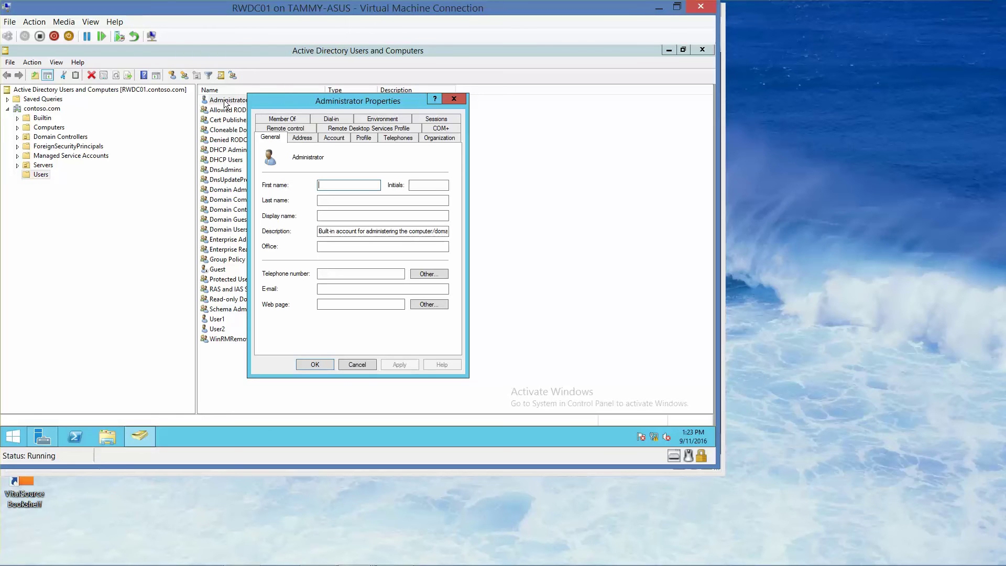
- Set the Administrator account's dial-in access to Control access through NPS Network Policy and save
click(330, 119)
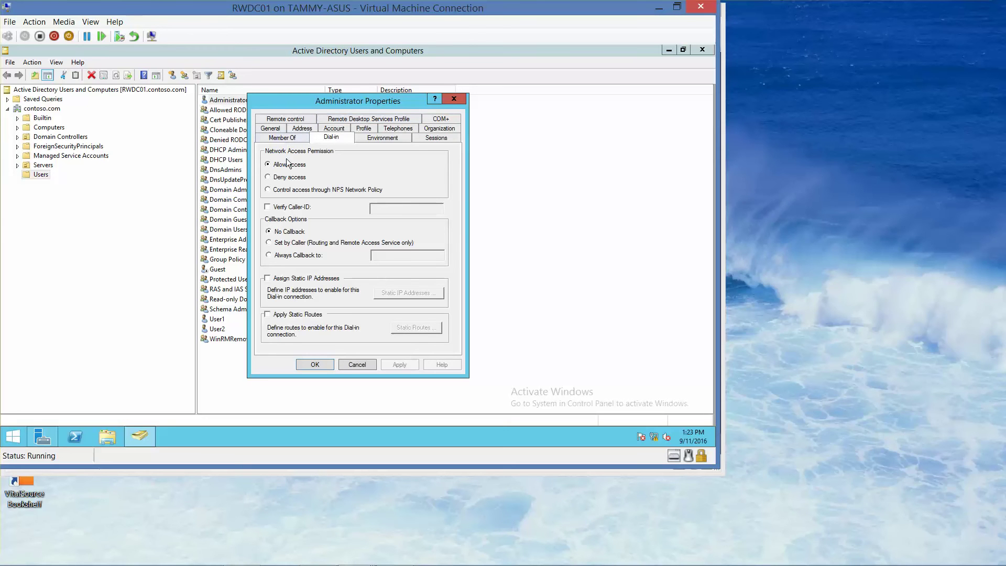
click(268, 191)
click(314, 364)
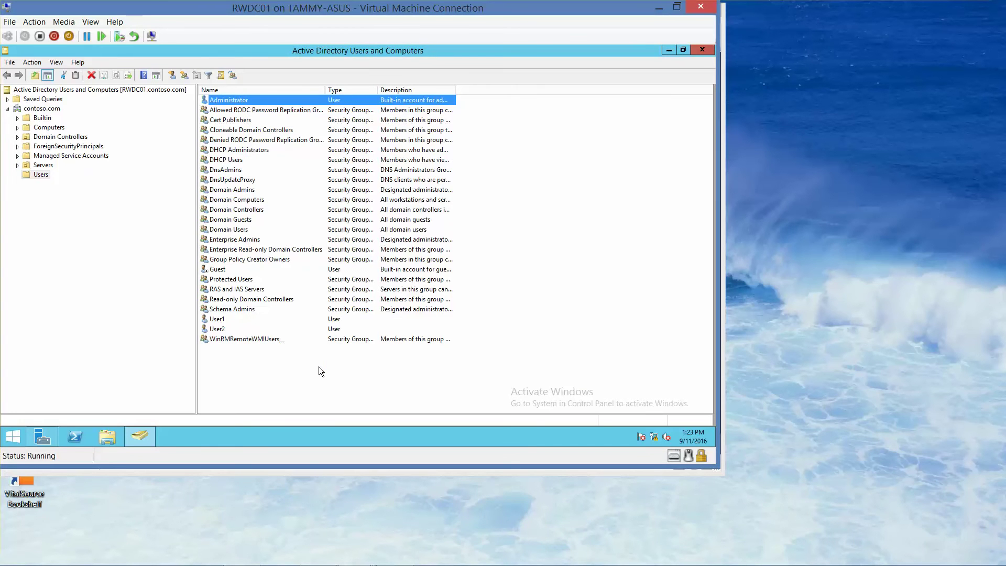
- Bring the Server02 virtual machine window back to the front
mouse_move(241, 563)
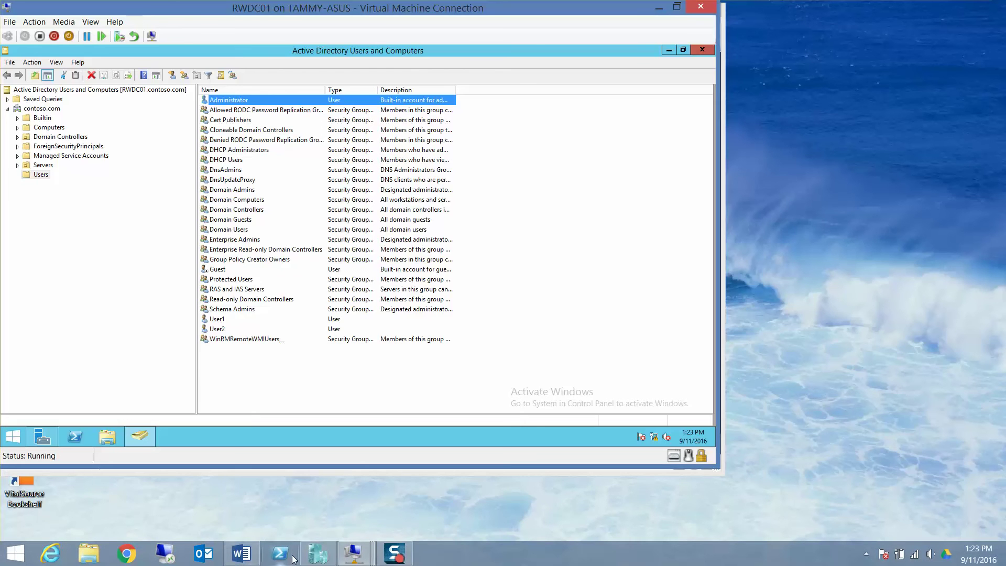
mouse_move(346, 556)
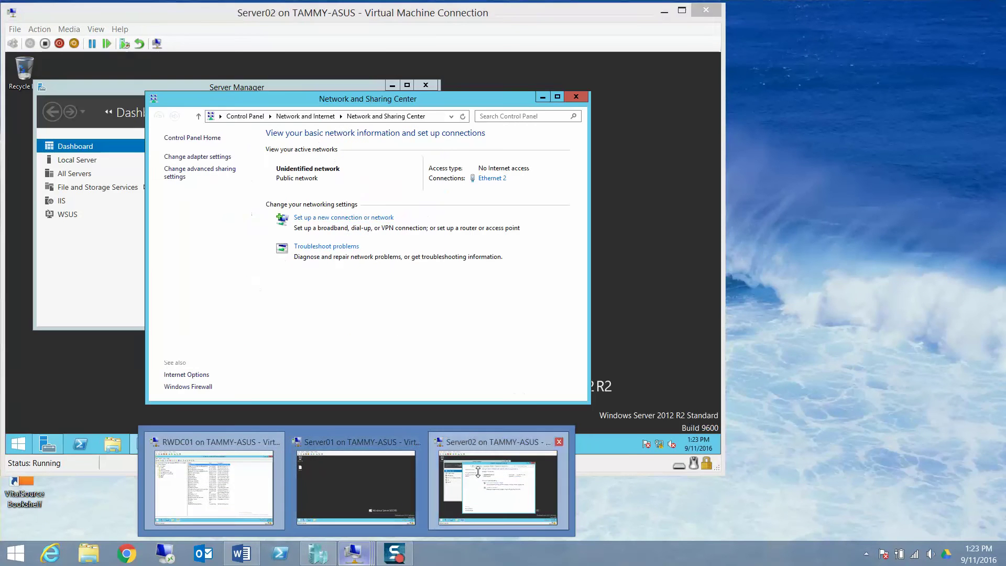
click(478, 472)
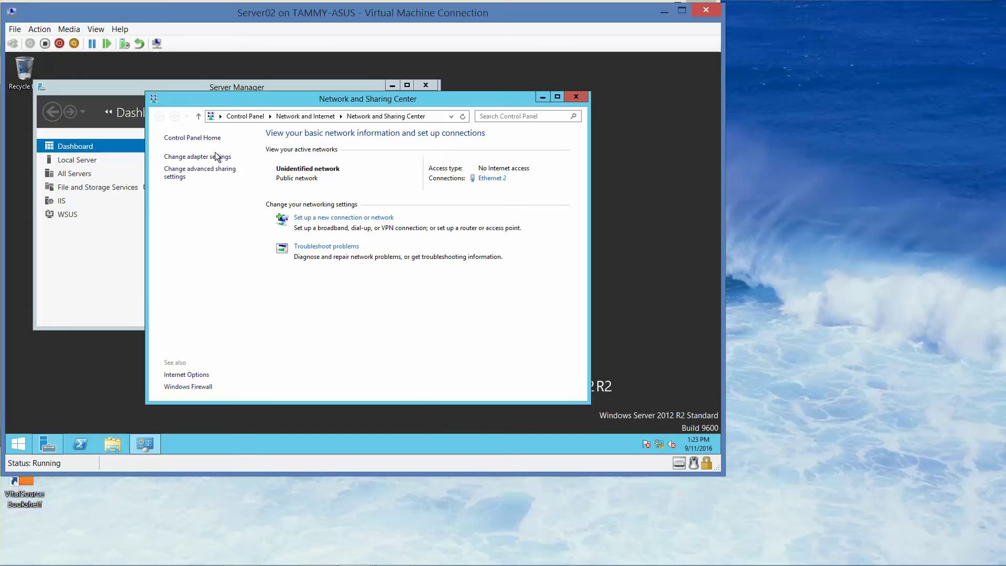
- Open Server02's network adapters and choose Connect / Disconnect on the VPN Connection
click(217, 156)
click(223, 177)
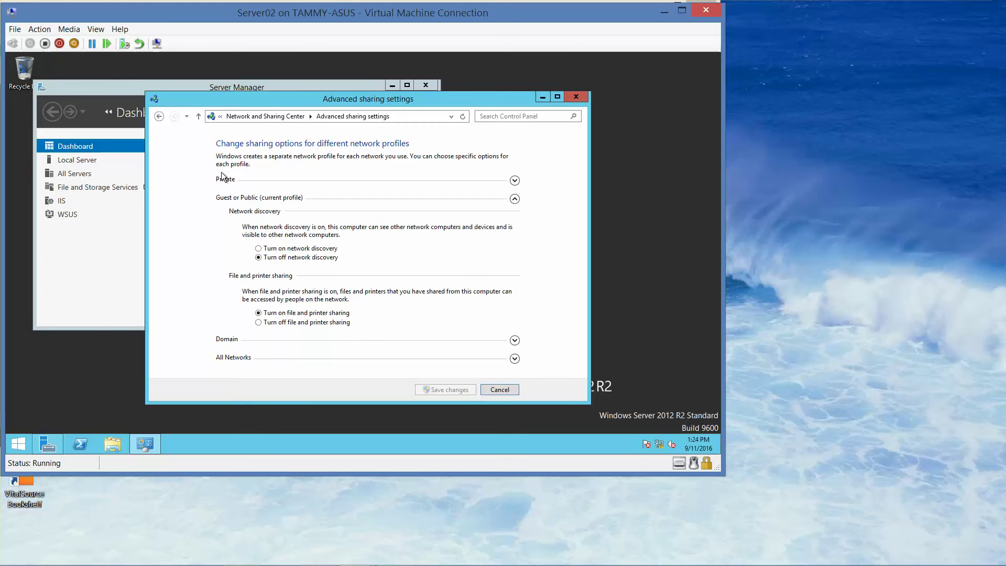
click(156, 119)
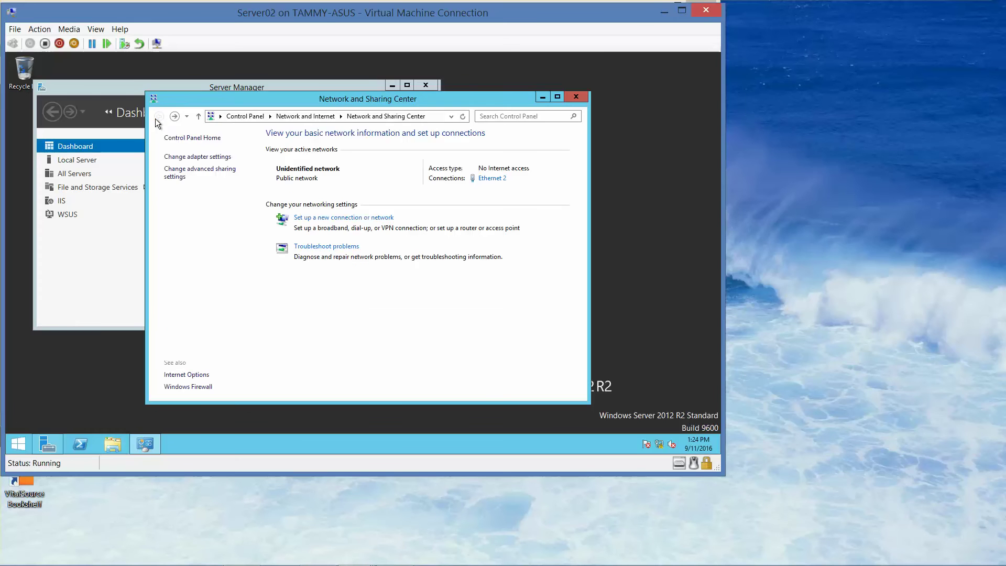
click(210, 157)
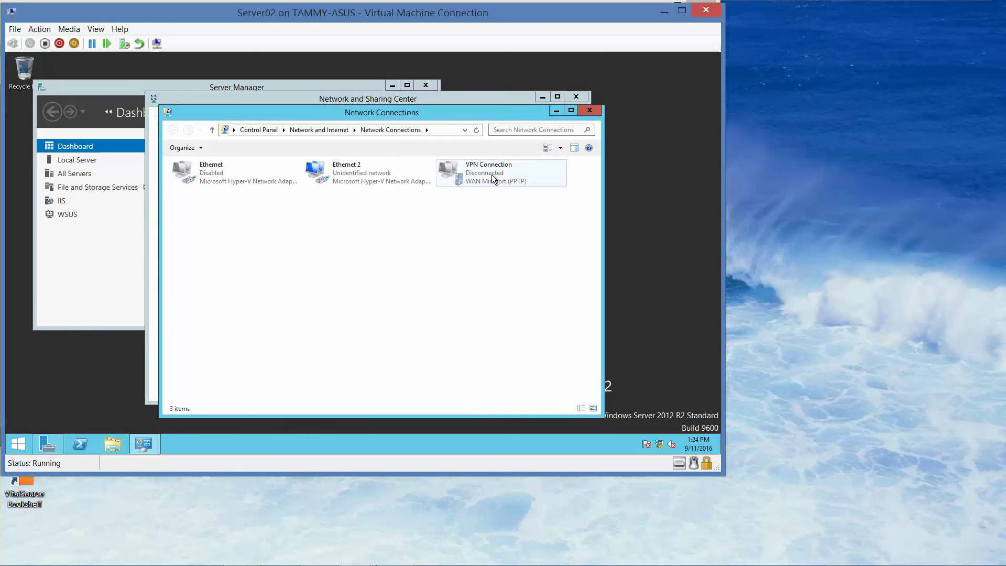
click(491, 179)
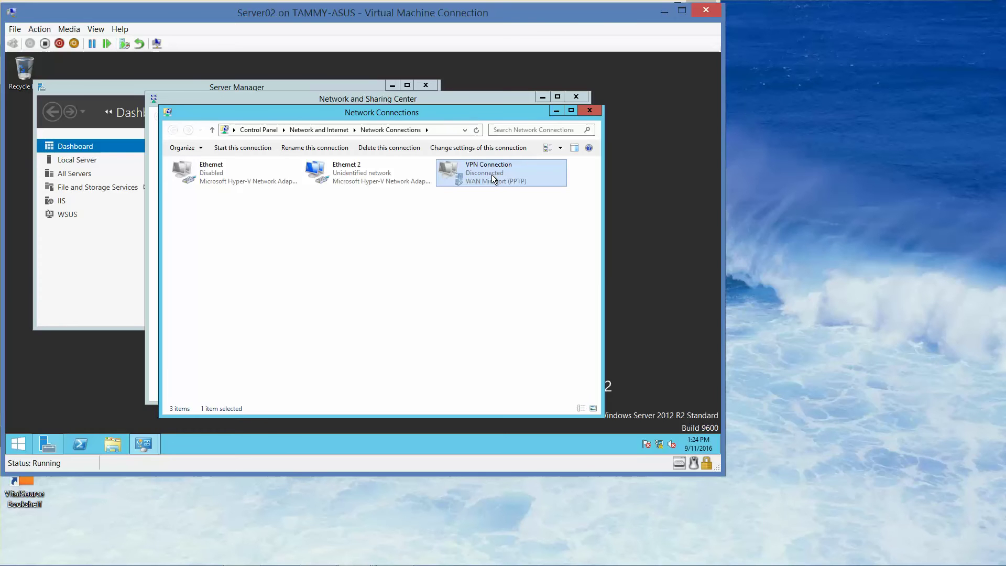
right_click(492, 176)
click(534, 181)
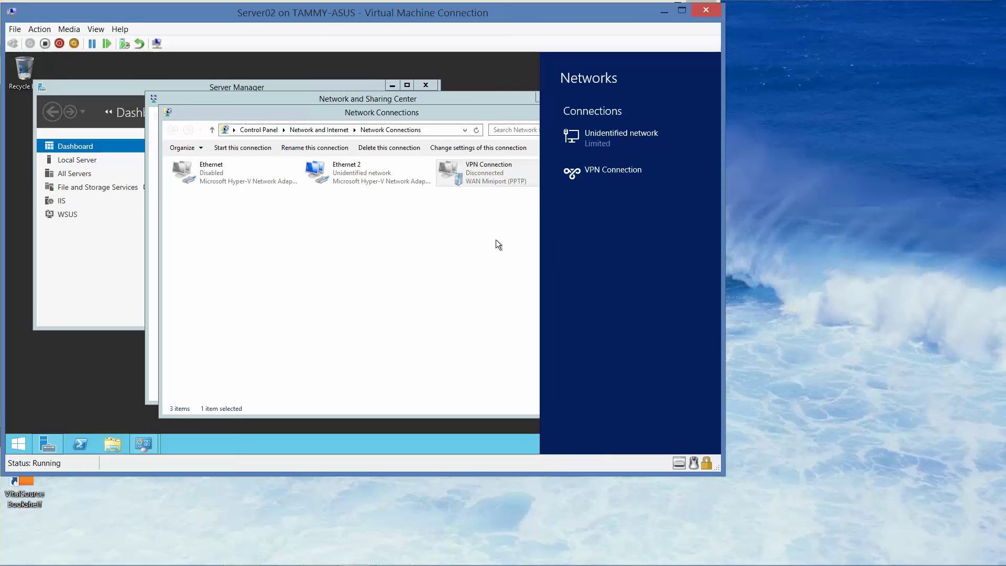
- Connect the VPN Connection from the Networks list, getting Error 691, and switch to the Word answer key
click(614, 170)
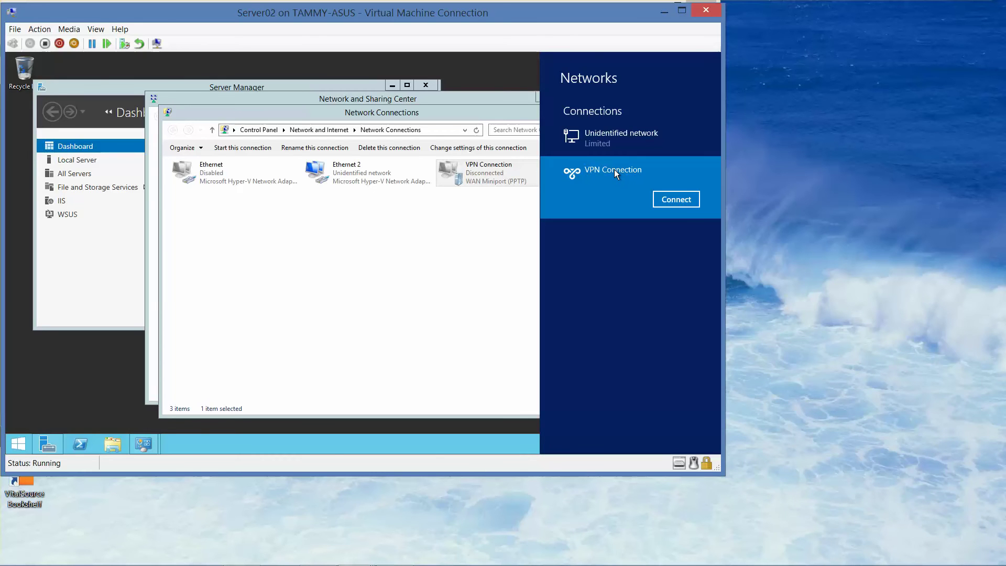
click(673, 202)
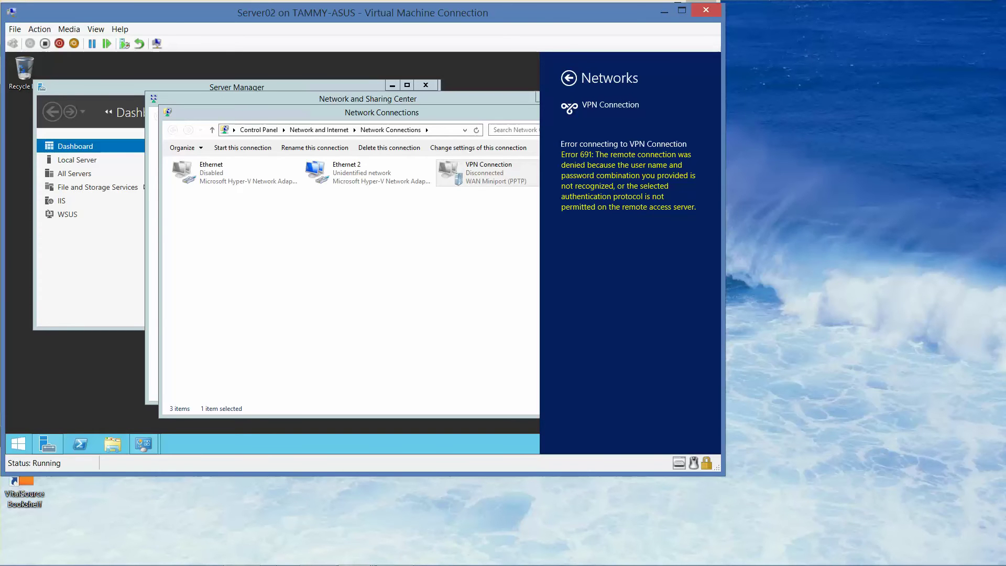
click(241, 554)
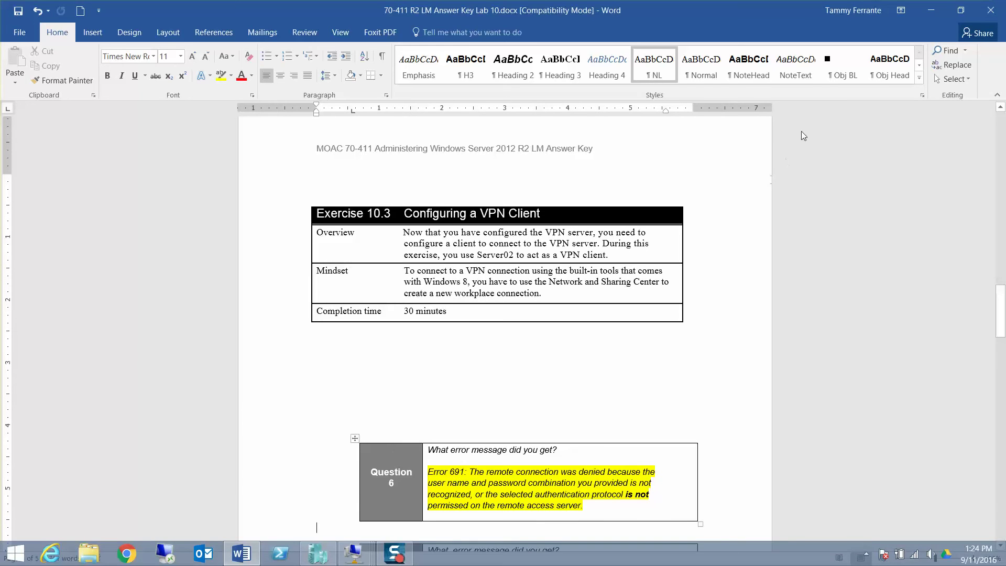
- Minimize the answer key after checking Question 6's error message
click(936, 7)
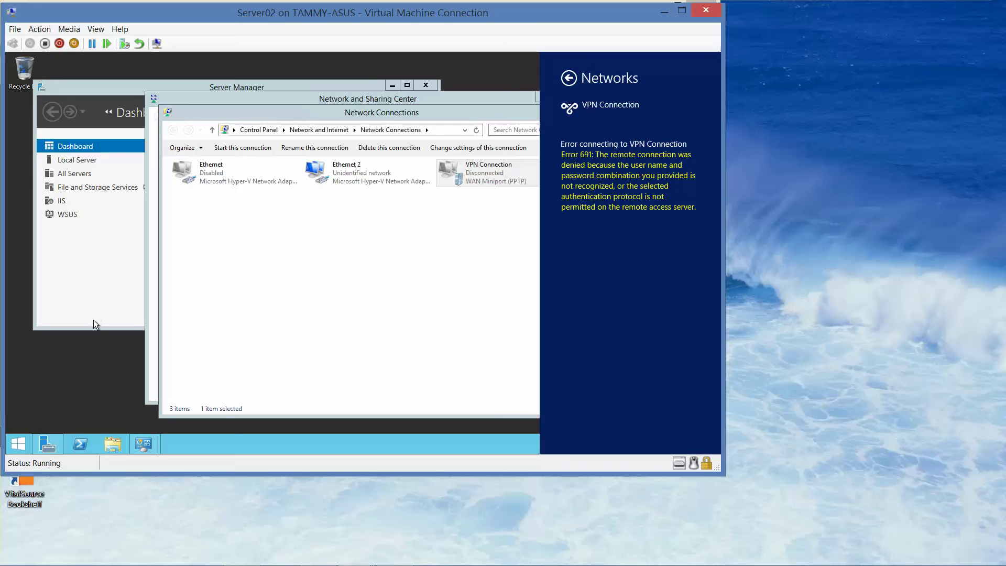
- On RWDC01, set the Administrator account's dial-in network access permission to Allow access
click(87, 373)
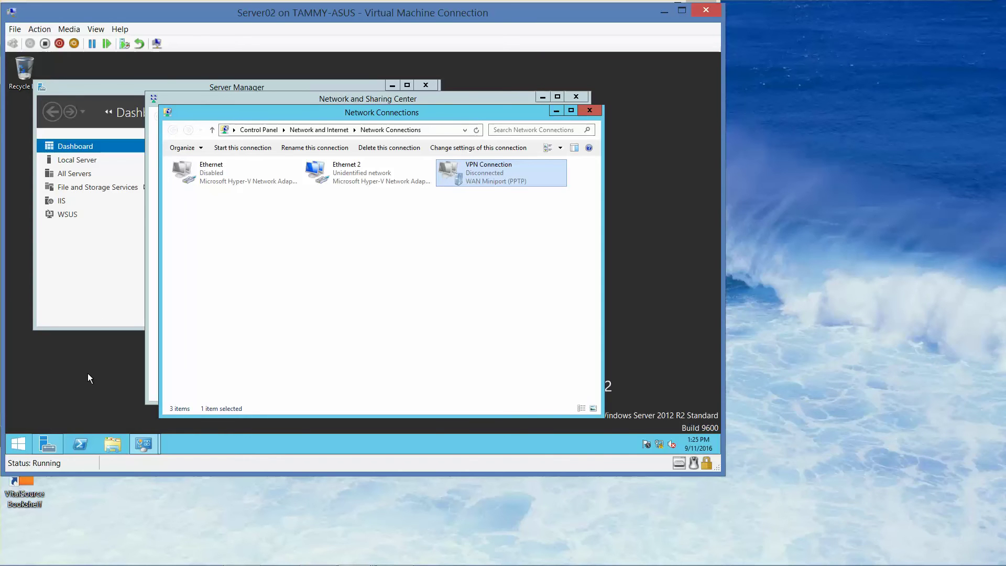
mouse_move(80, 563)
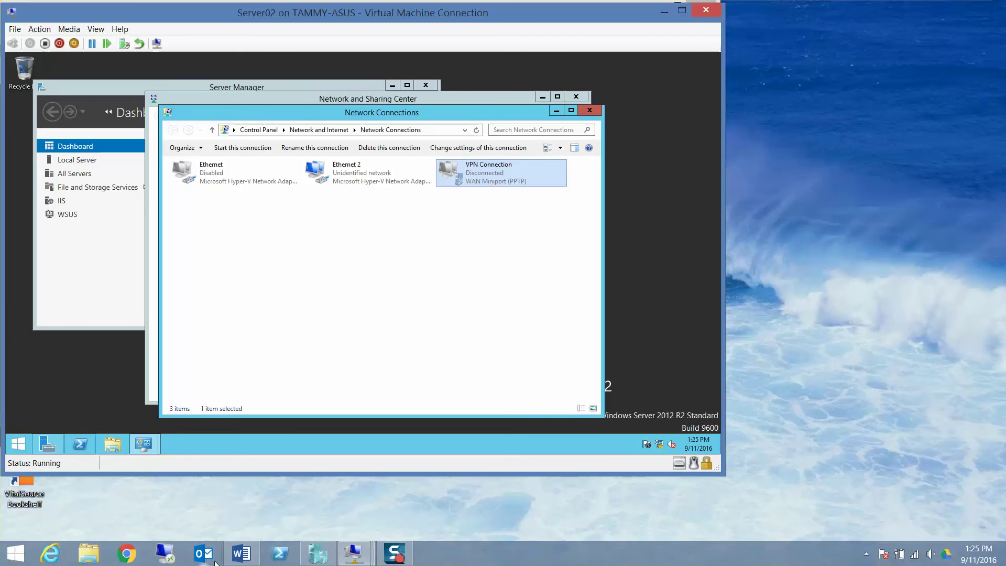
mouse_move(346, 560)
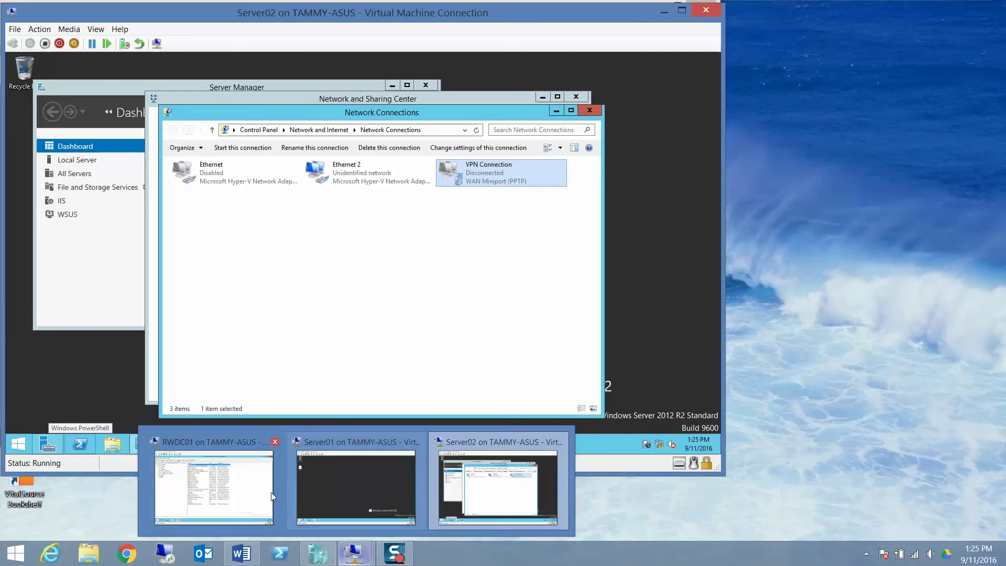
click(265, 487)
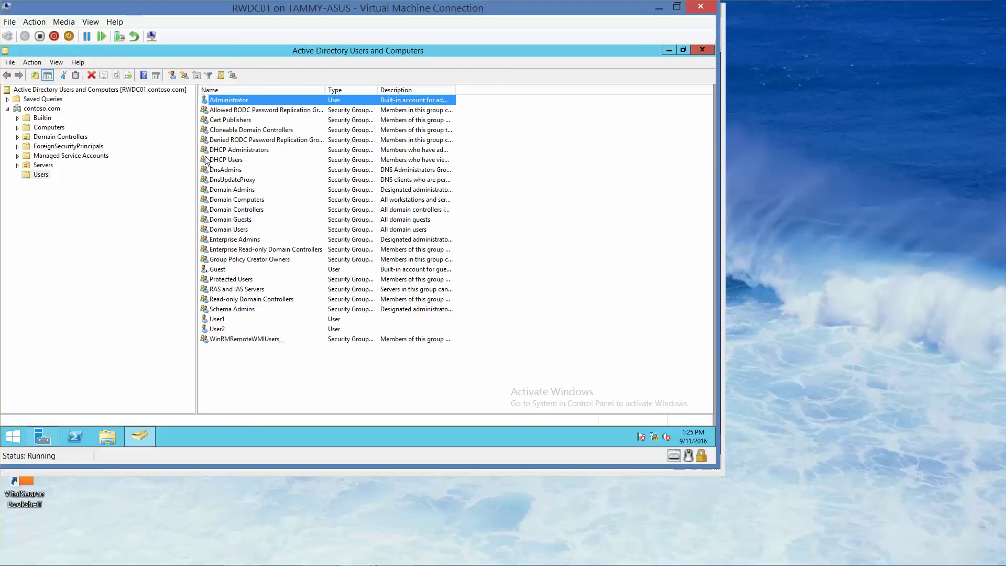
double_click(246, 100)
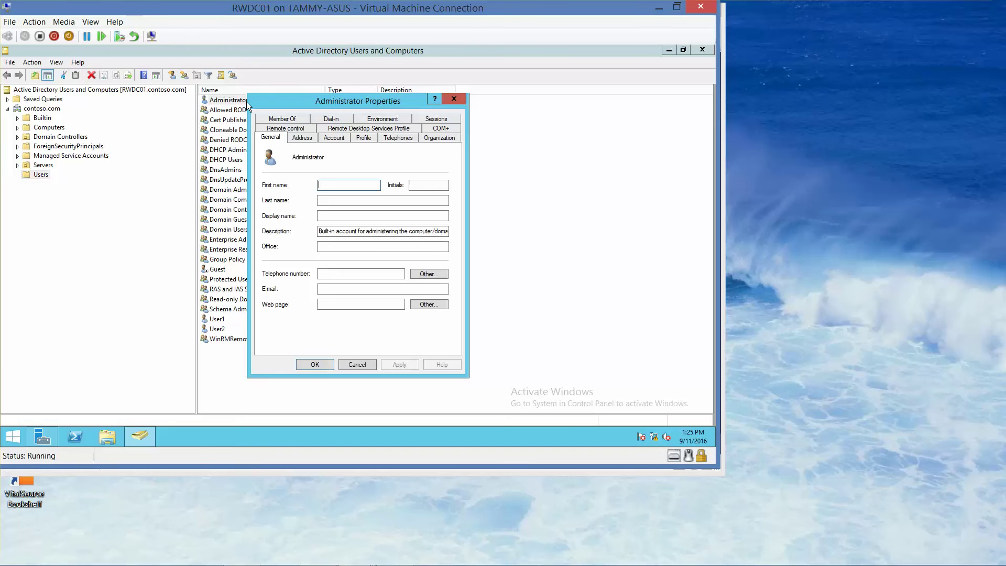
click(330, 120)
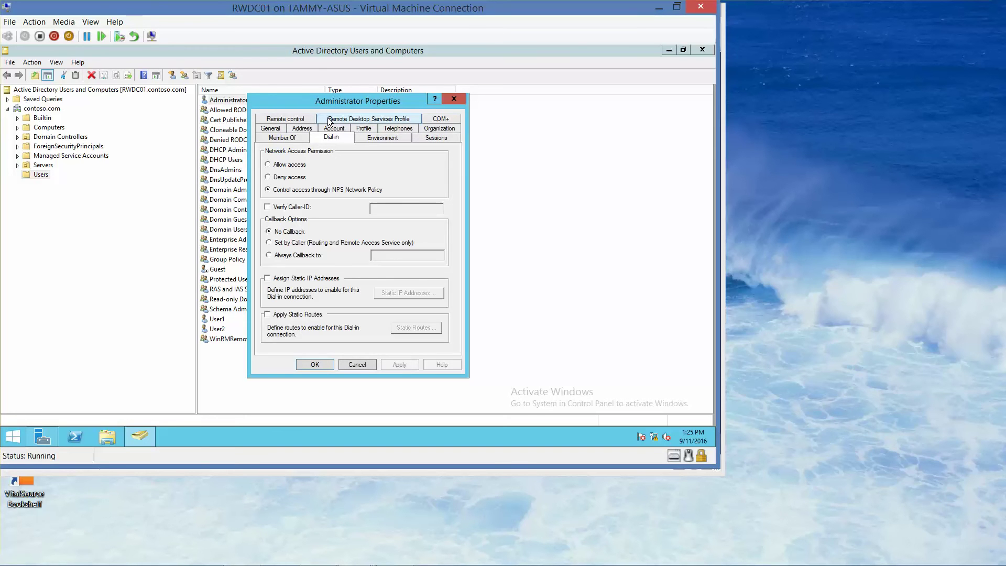
click(268, 165)
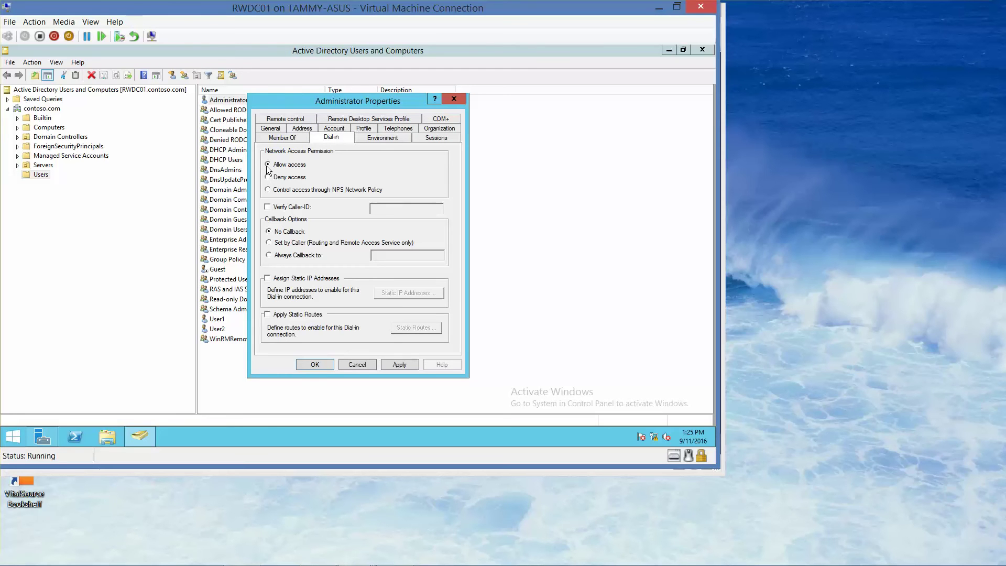
click(315, 364)
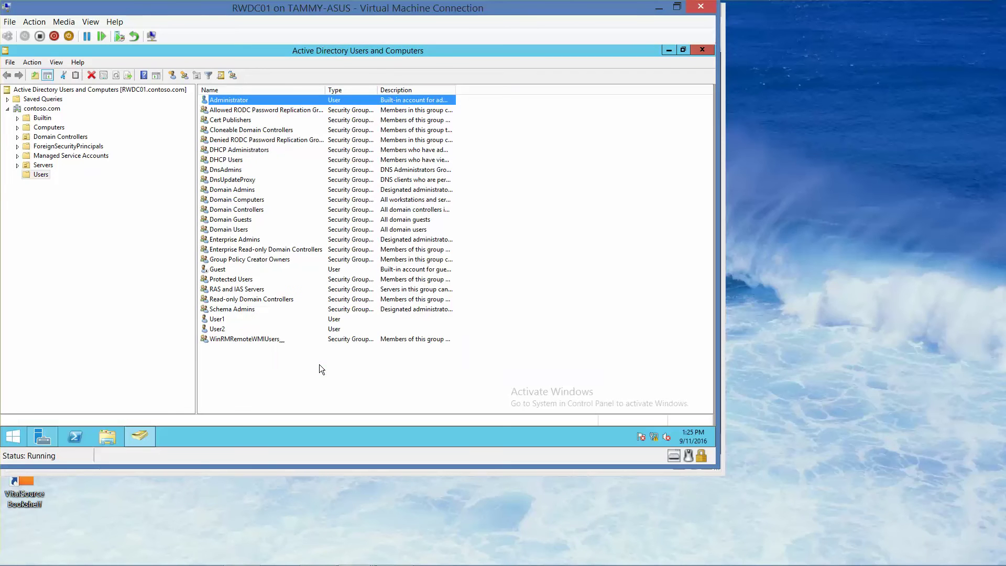
- On Server01, launch Windows Firewall with Advanced Security from Administrative Tools
mouse_move(307, 563)
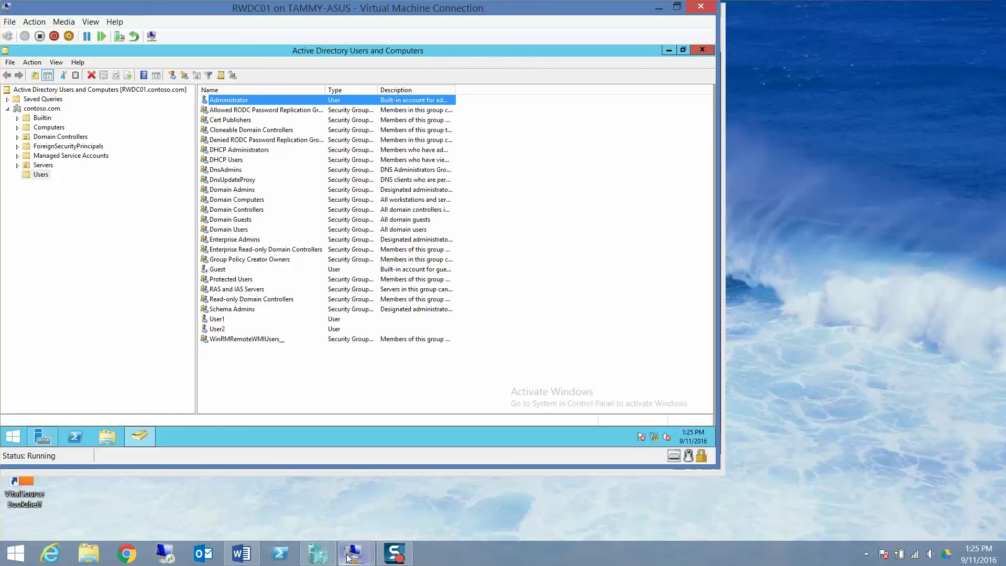
mouse_move(350, 555)
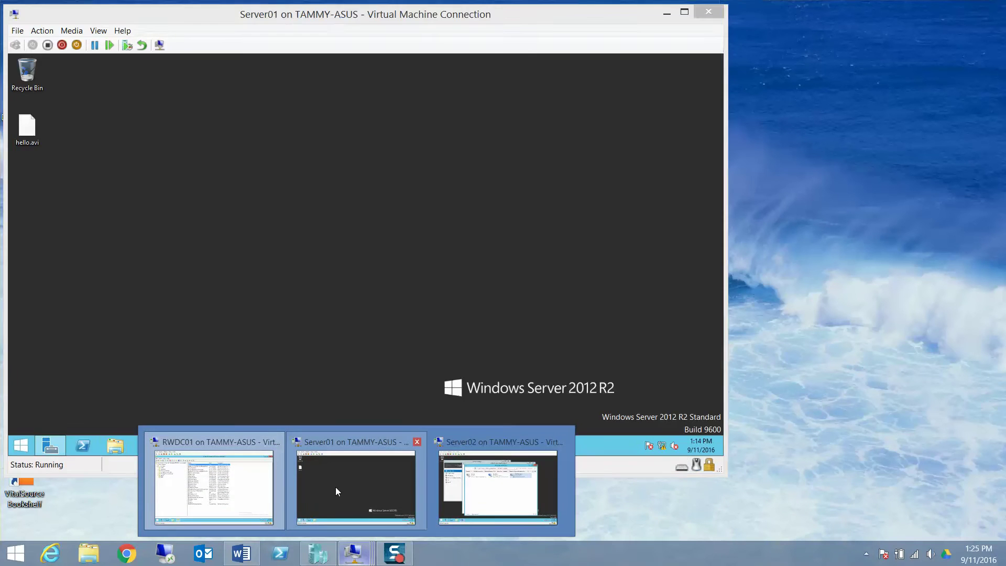
click(335, 486)
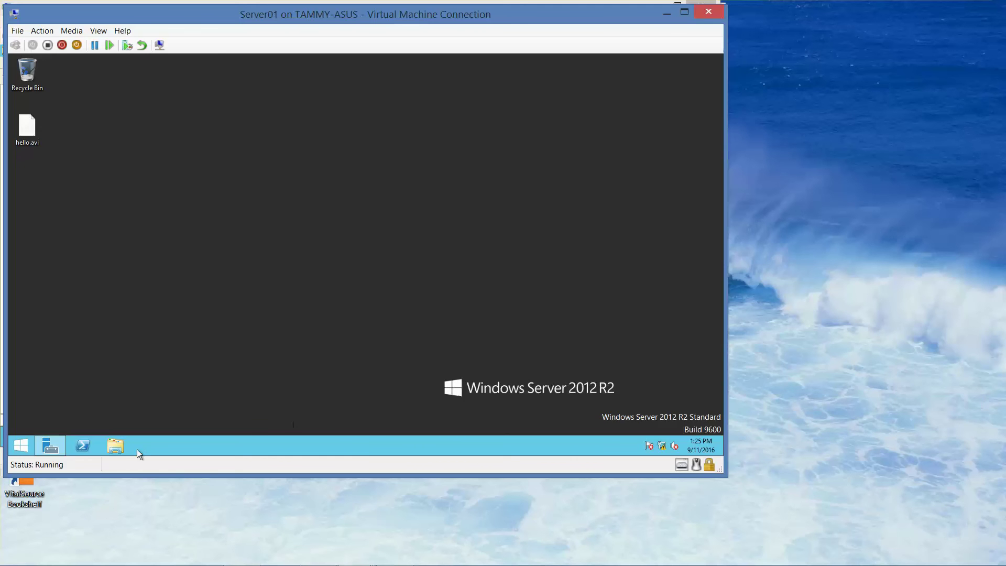
click(21, 446)
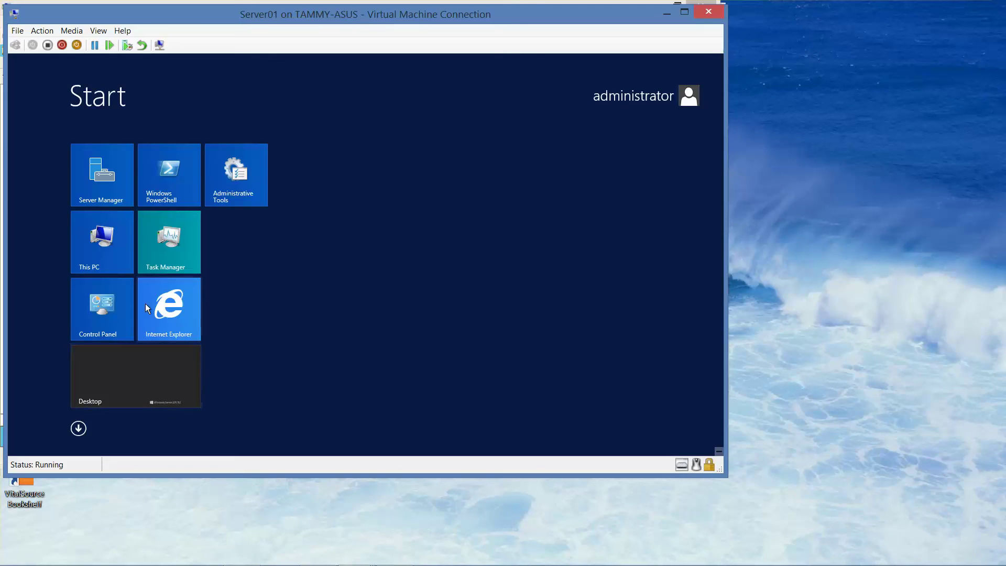
click(248, 185)
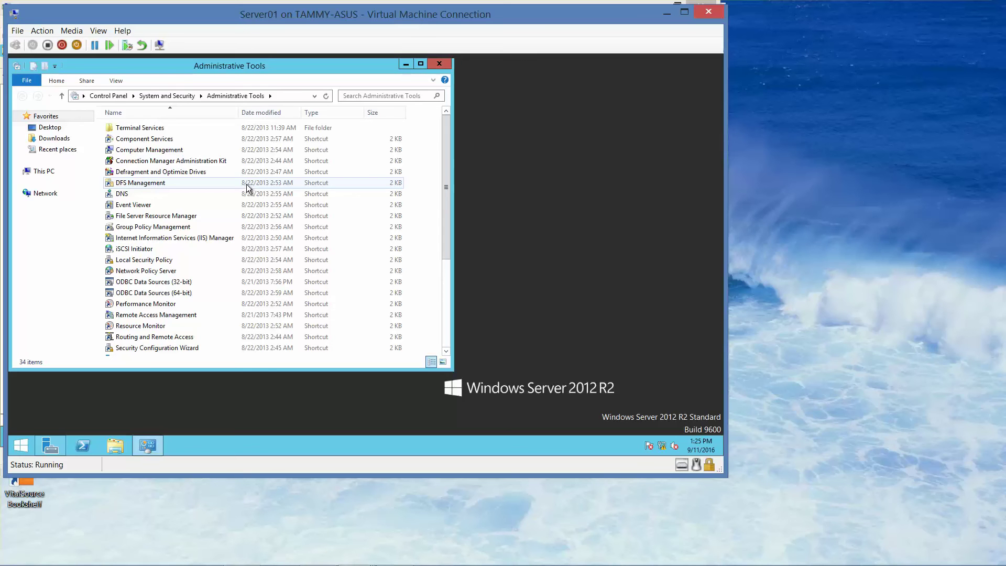
drag(444, 197, 444, 305)
drag(434, 370, 437, 448)
double_click(162, 347)
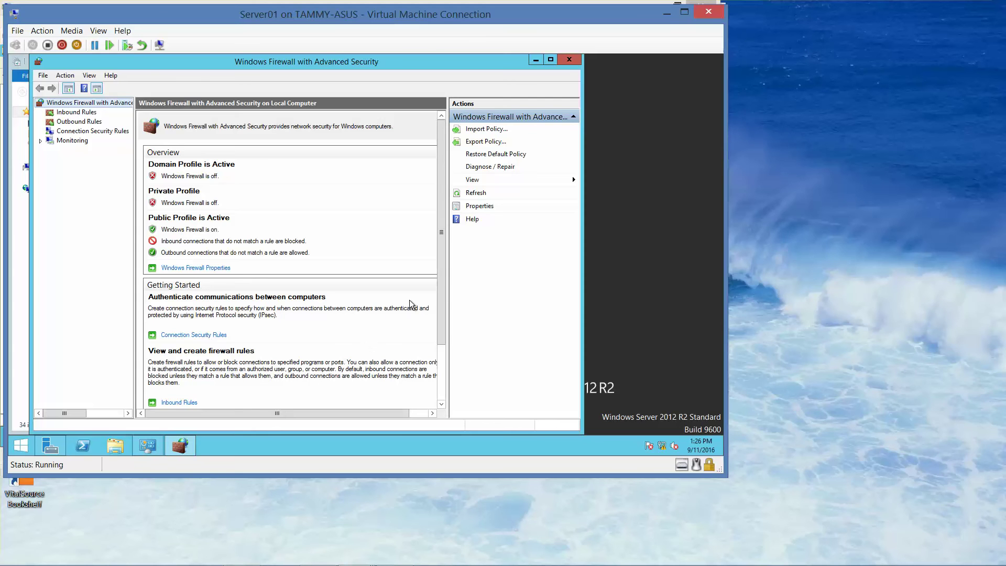
- Set Server01's Domain and Private profile firewall state to On (recommended), then close the console
click(487, 206)
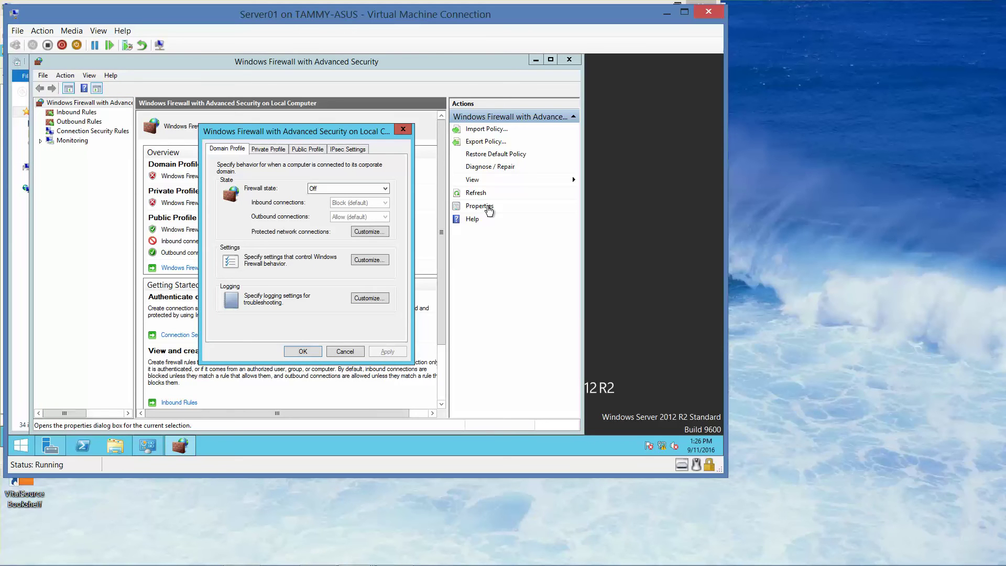
click(384, 190)
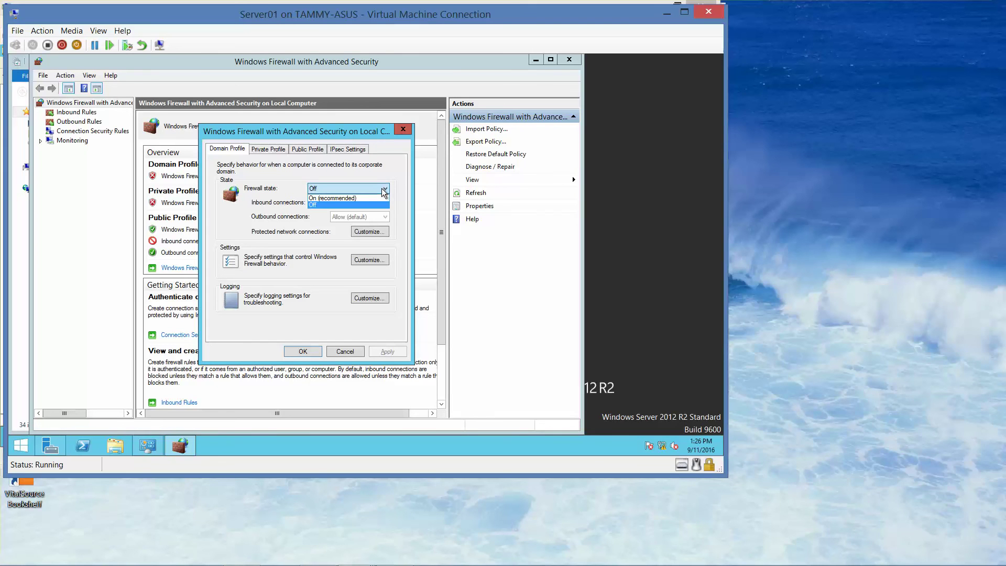
click(324, 198)
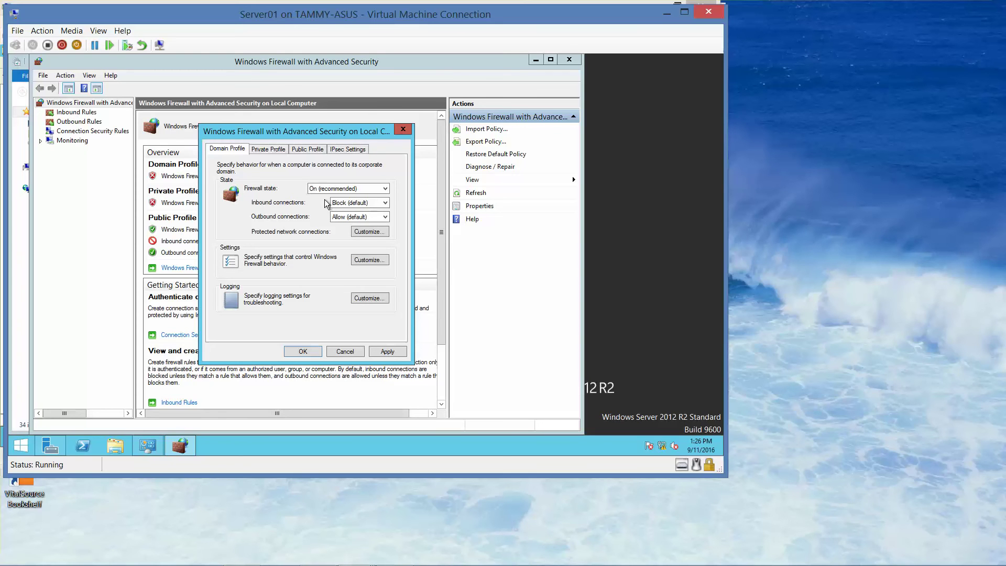
click(268, 149)
click(338, 192)
click(341, 198)
click(312, 150)
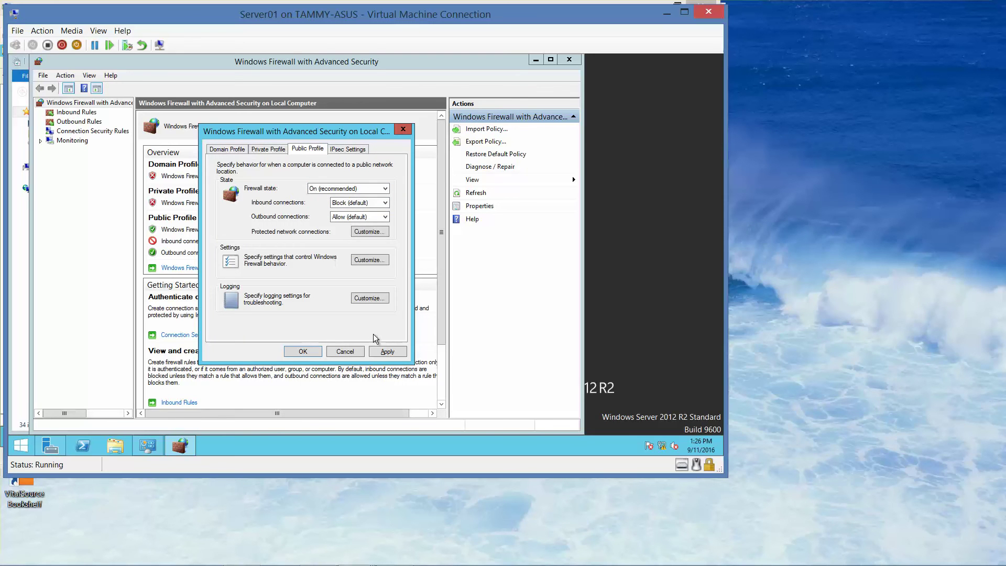
click(303, 351)
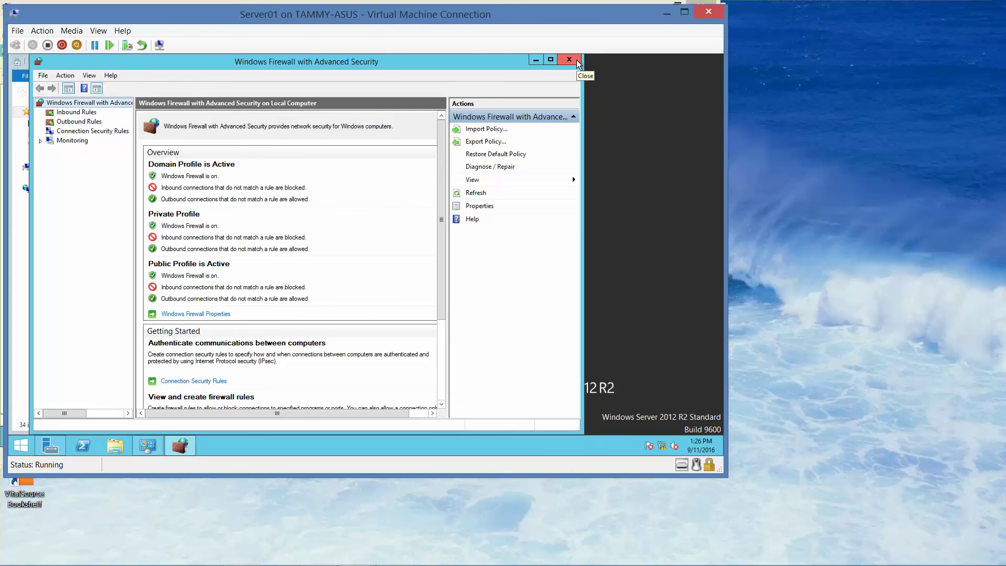
click(569, 59)
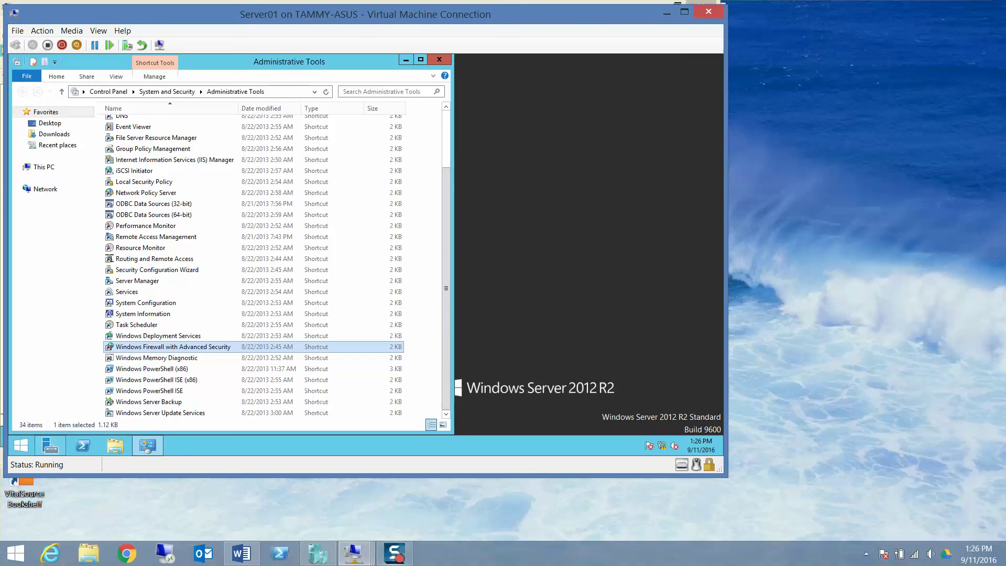
- On Server02, try connecting the VPN Connection again, which fails with Error 691
mouse_move(348, 558)
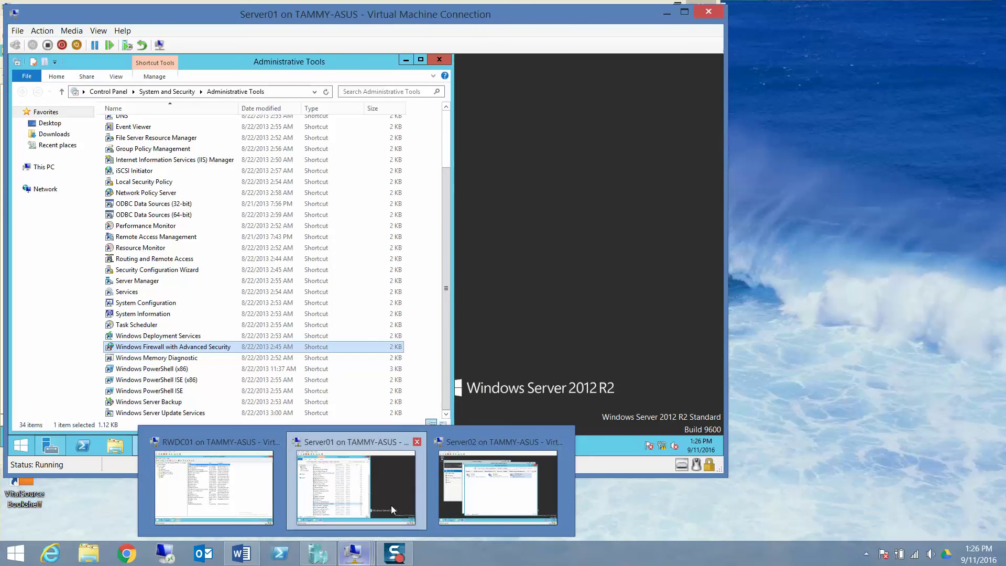
click(497, 495)
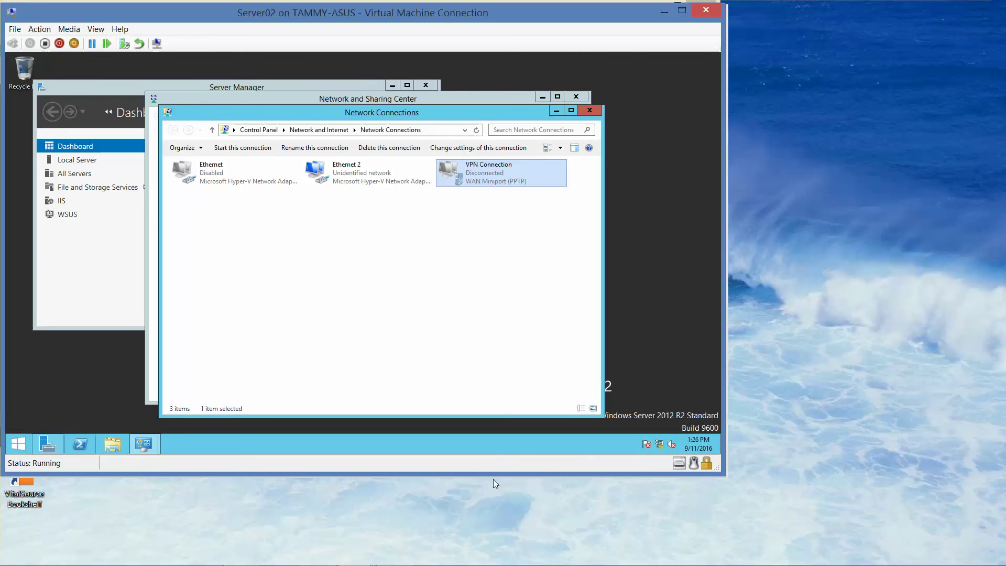
right_click(488, 171)
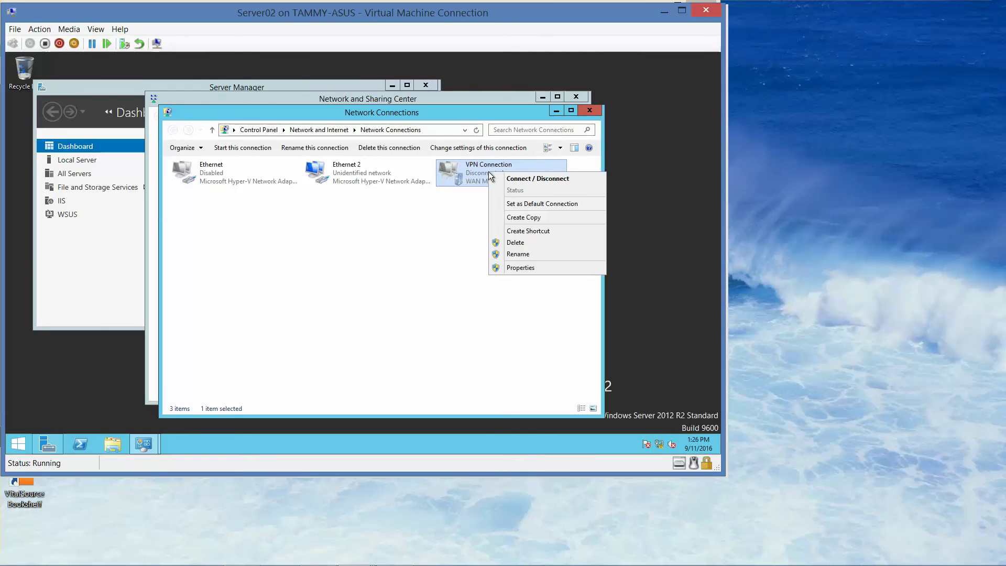
click(524, 178)
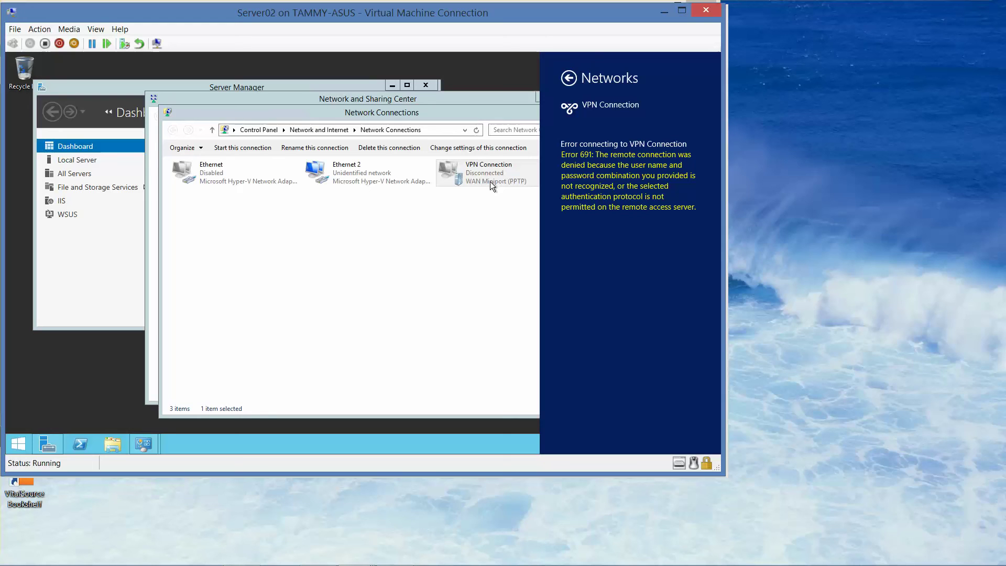
- Retry the VPN Connection from the Networks list until it shows Connected to contoso.com
click(571, 81)
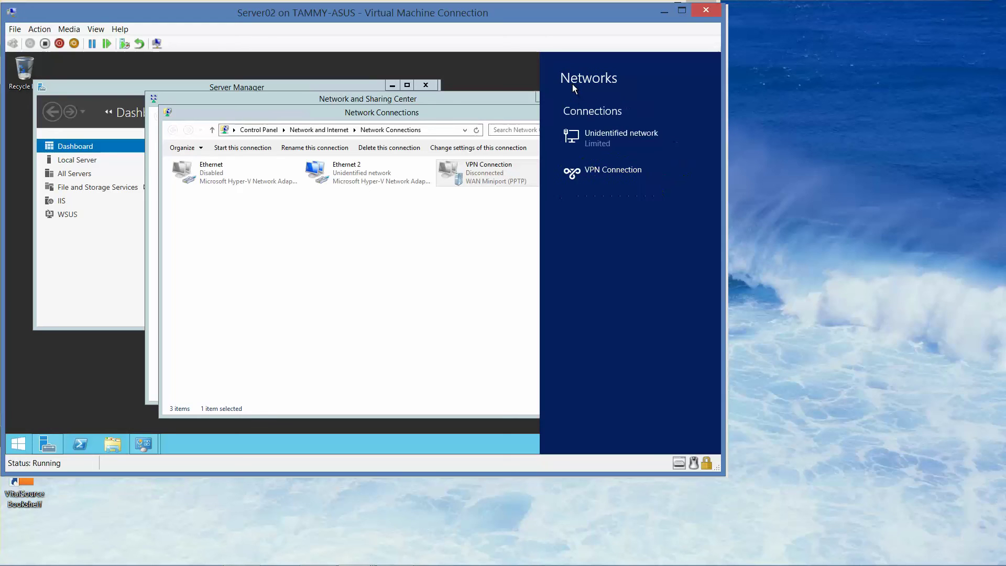
click(593, 179)
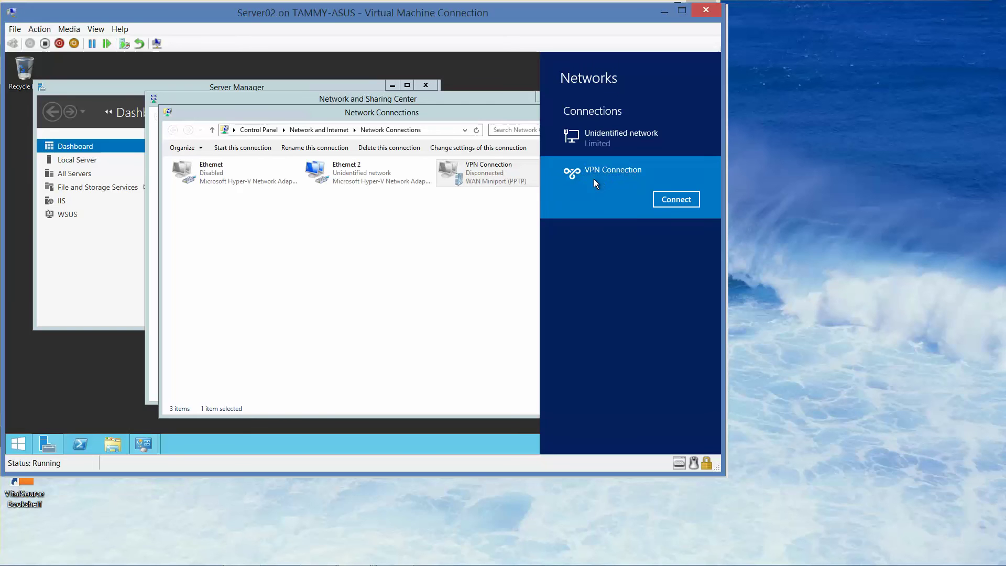
click(672, 200)
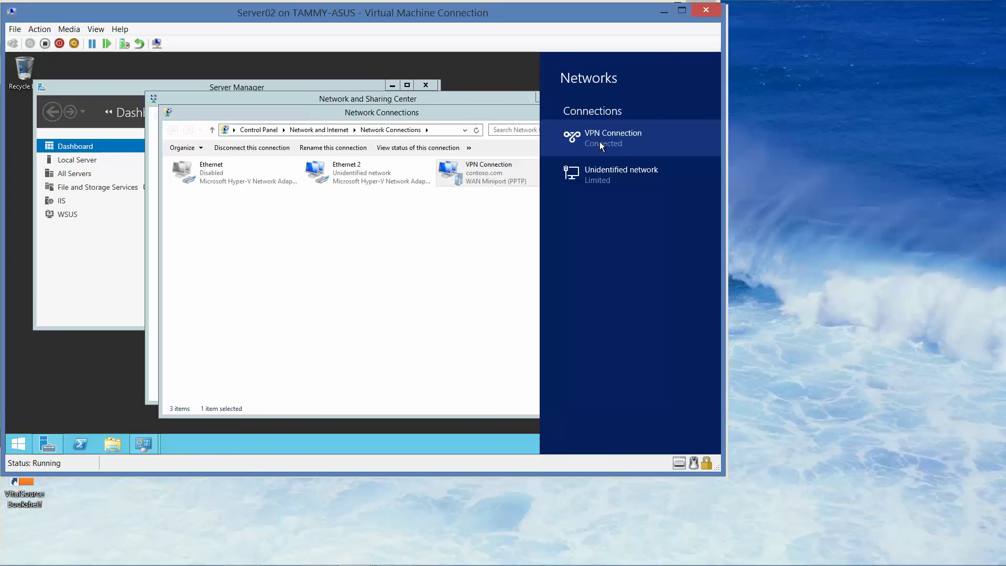
click(515, 70)
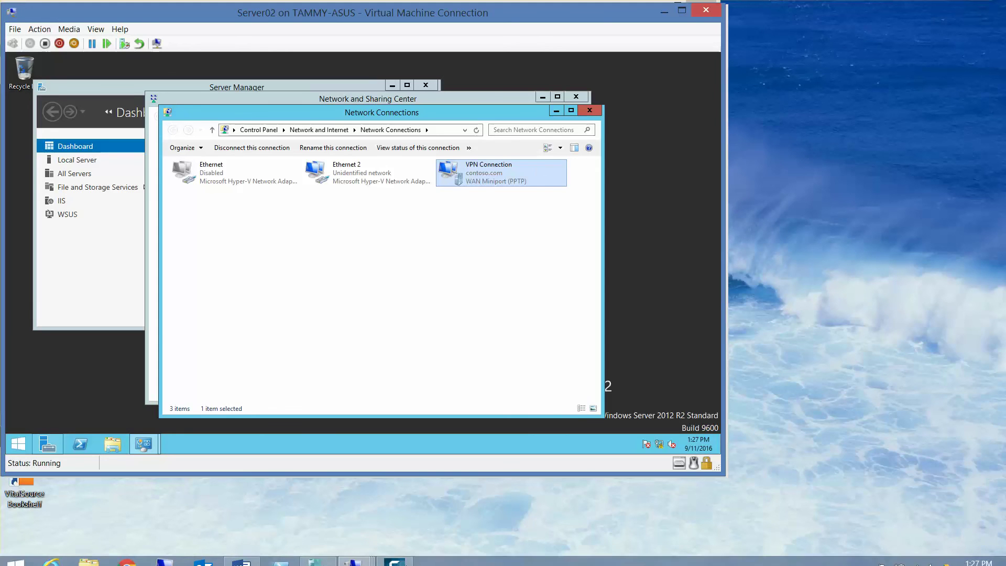
- On Server01, open Windows Firewall with Advanced Security's firewall properties
mouse_move(371, 542)
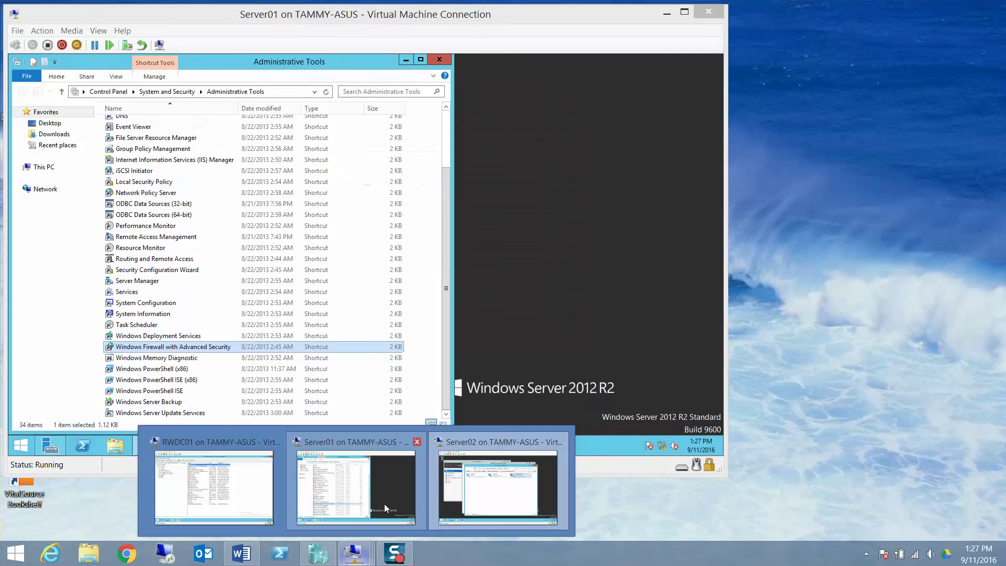
click(384, 504)
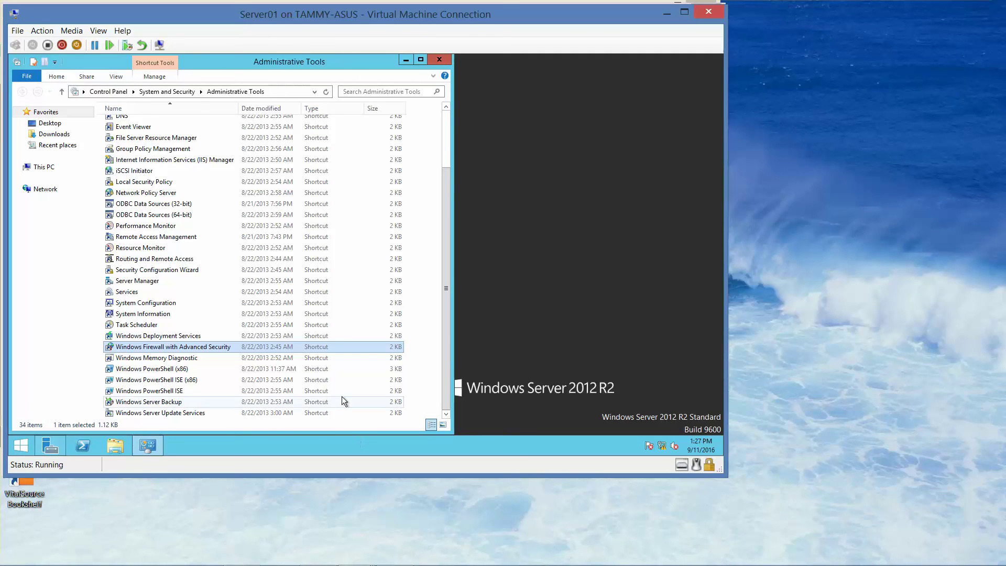
double_click(180, 346)
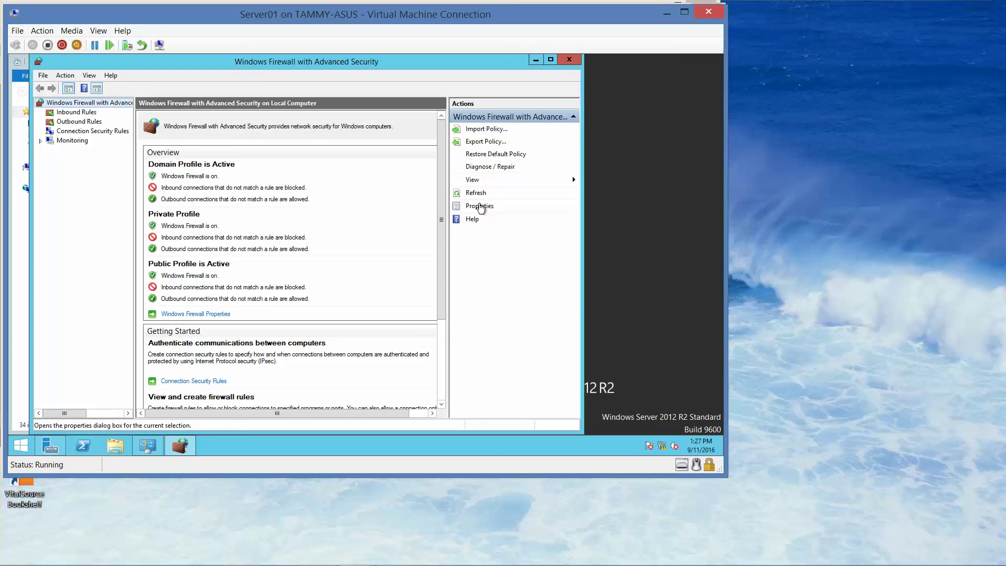
click(478, 206)
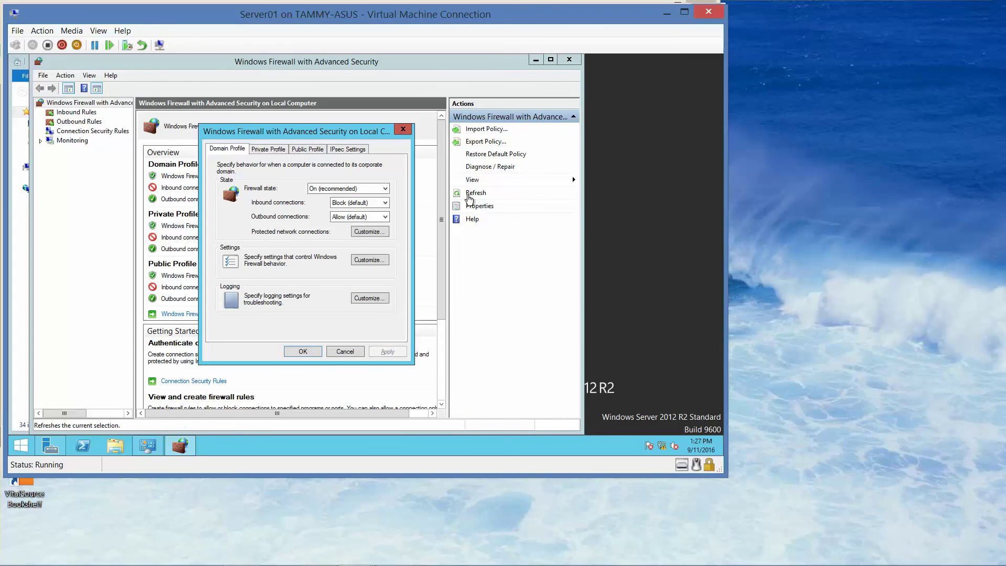
- Set the Domain, Private and Public profile firewall states to Off and confirm
click(382, 190)
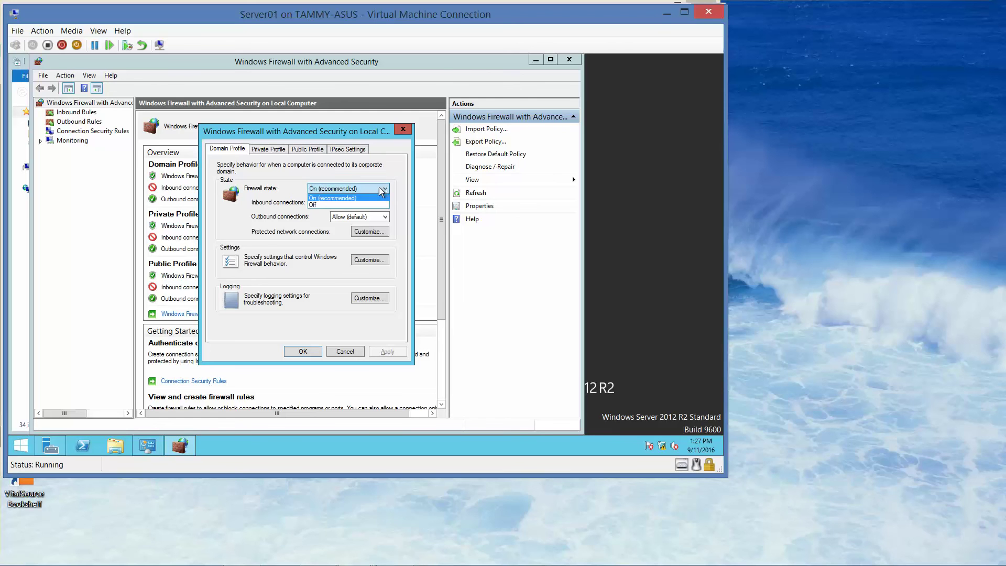
click(360, 205)
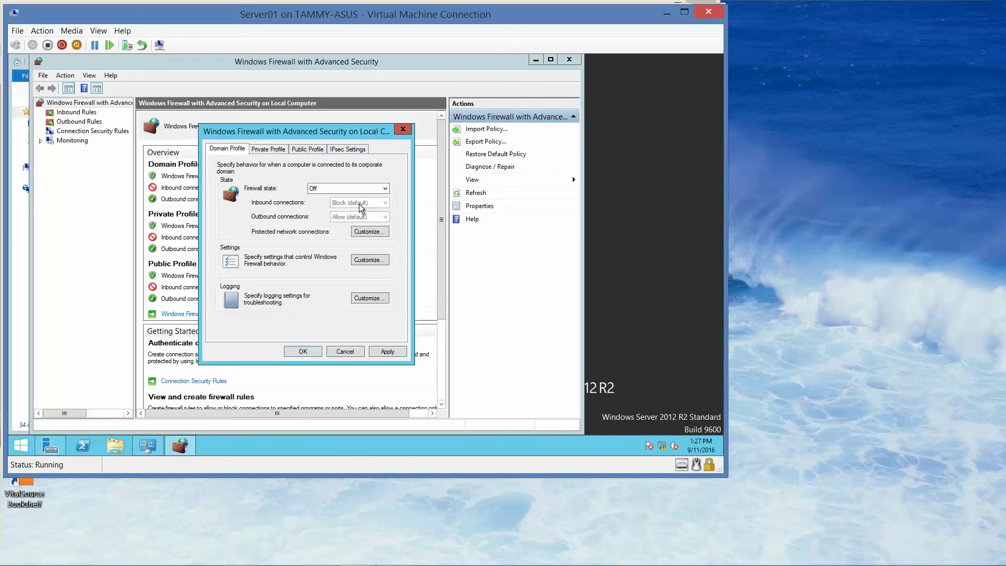
click(281, 150)
click(322, 188)
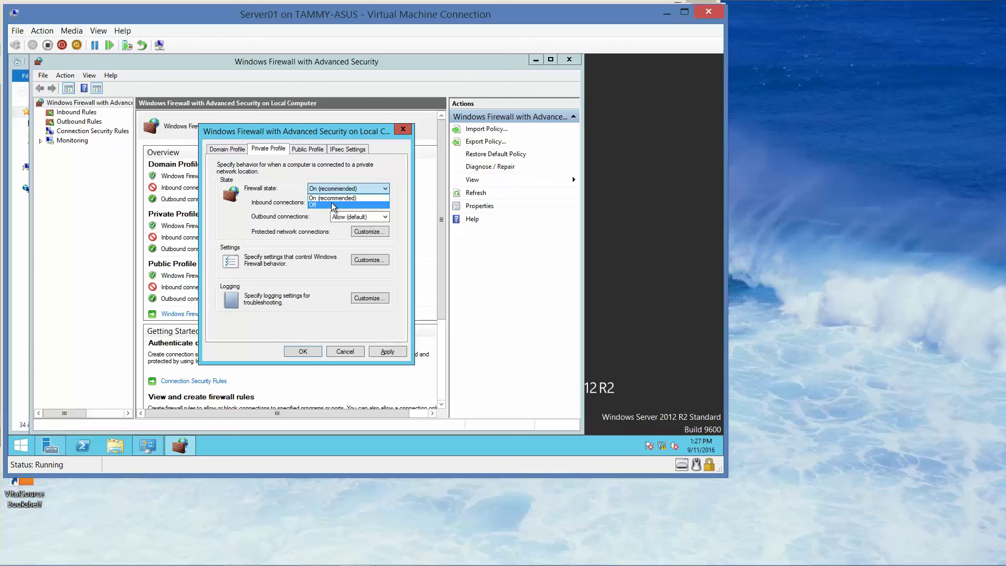
click(332, 205)
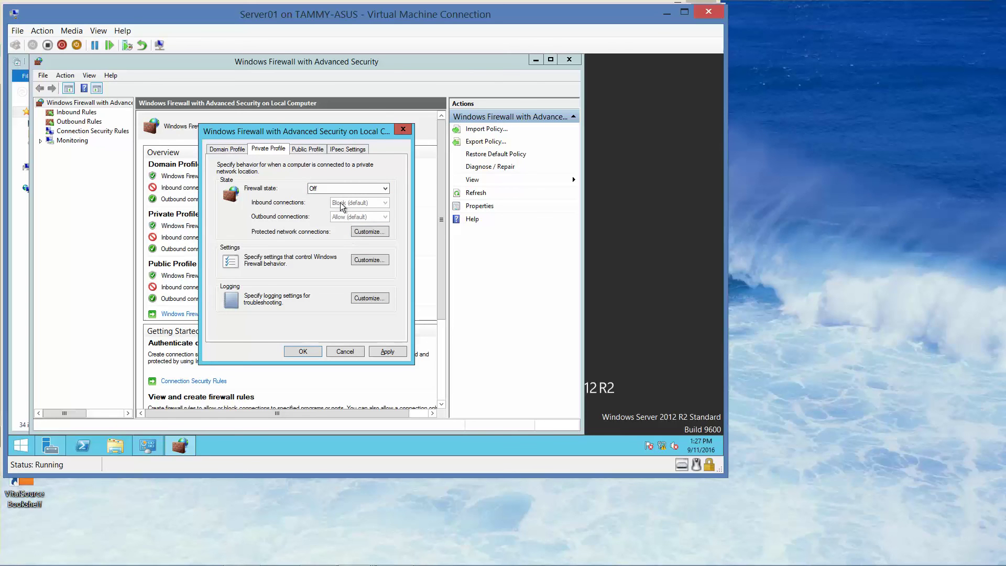
click(307, 149)
click(319, 189)
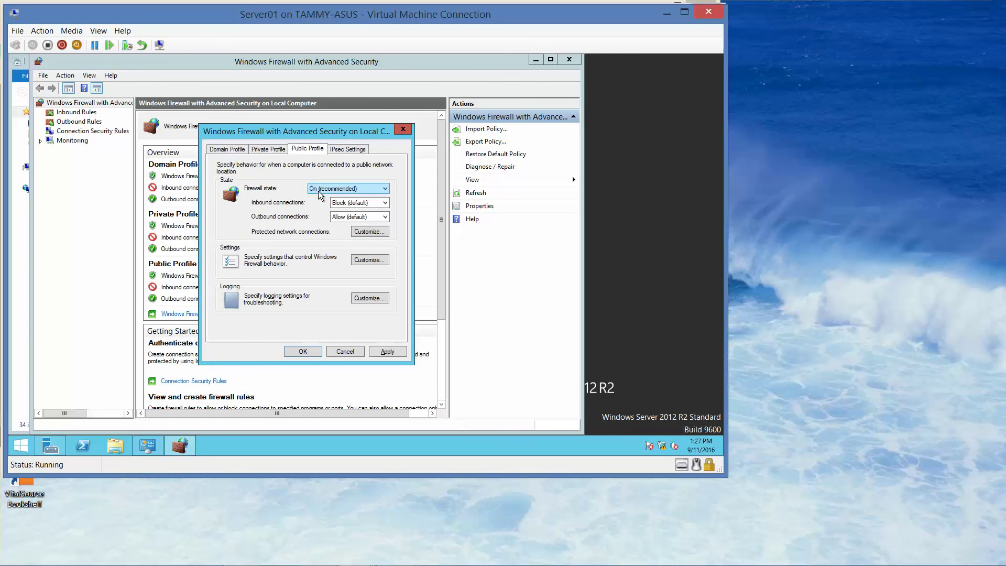
click(320, 205)
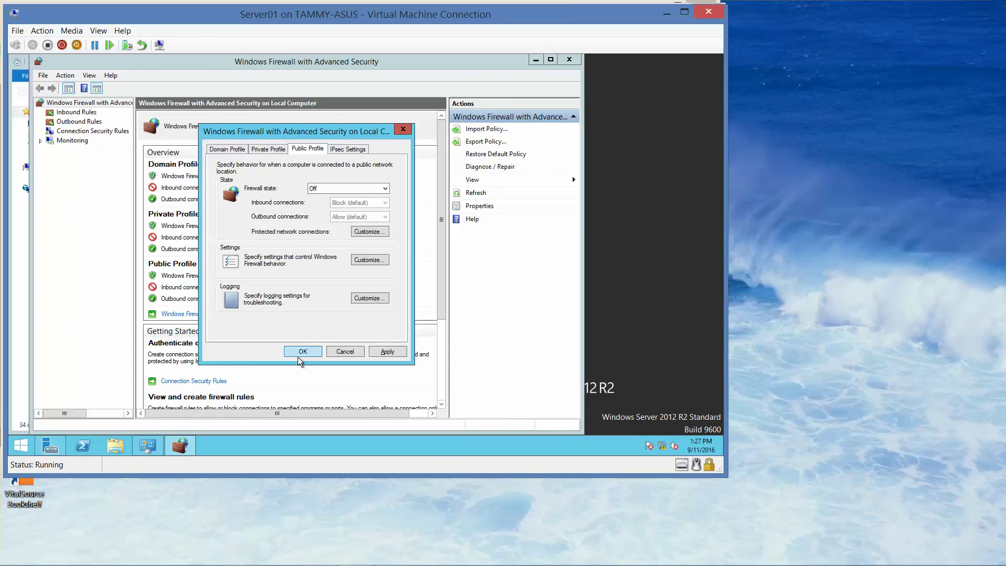
click(301, 352)
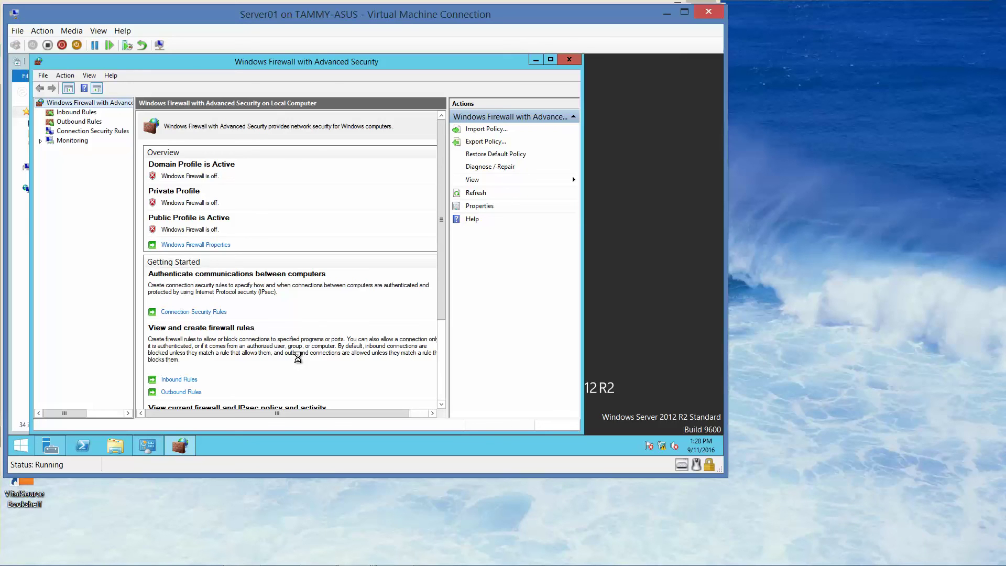
- Review Exercise 10.3 Questions 6–8 in the Word answer key, then minimize it
click(243, 554)
scroll(620, 453, down, 4)
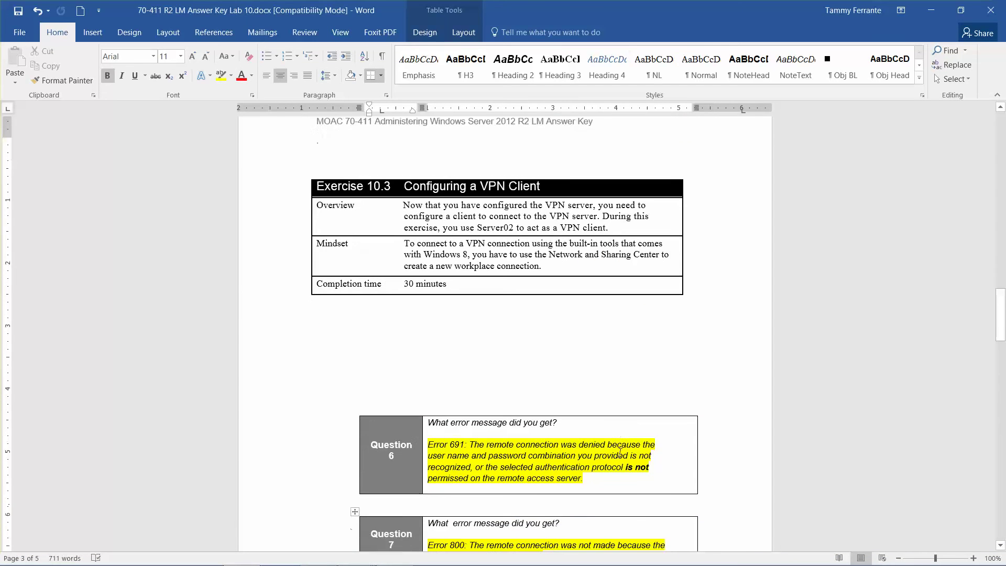
scroll(619, 453, down, 1)
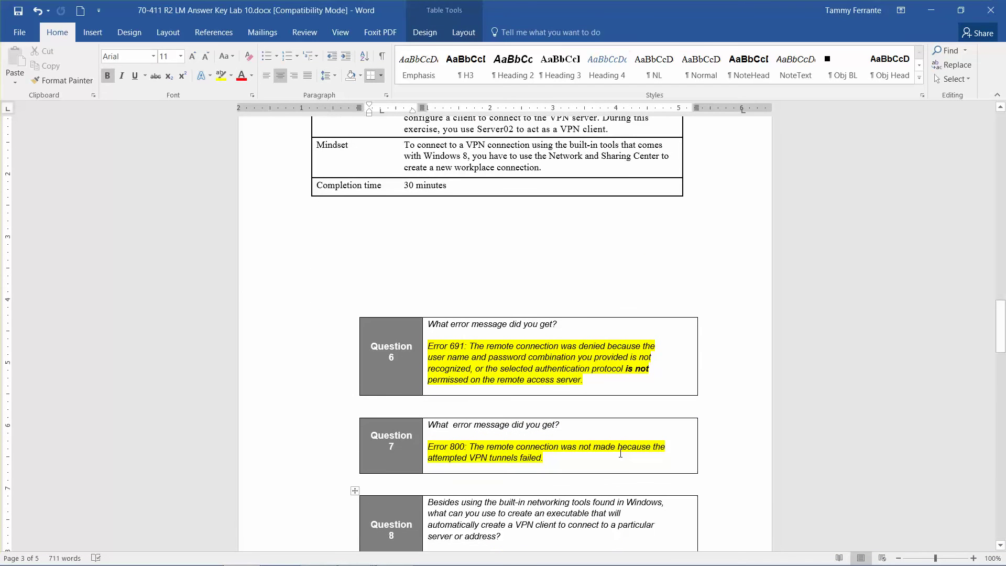
scroll(619, 453, down, 2)
click(619, 451)
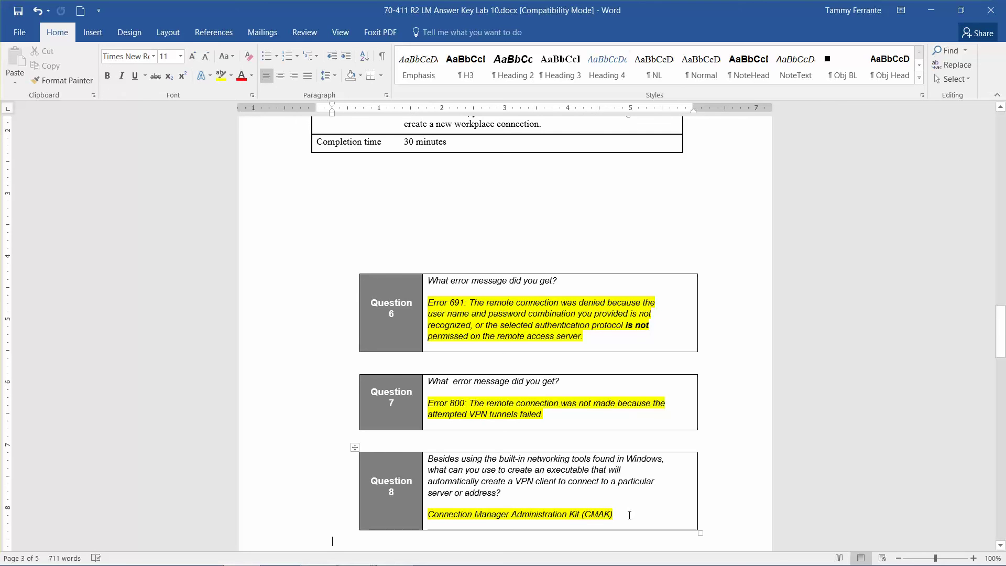
click(931, 10)
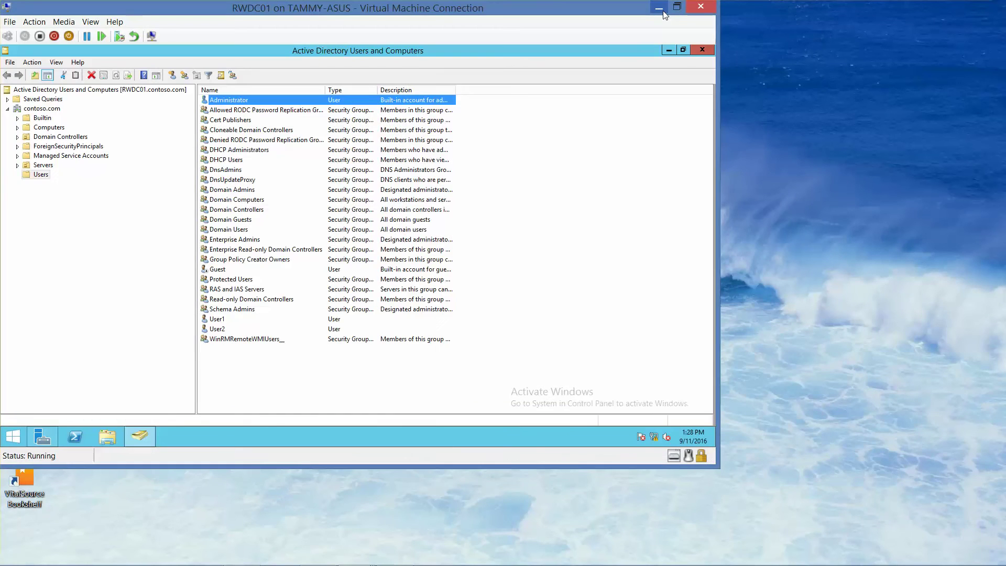
- Scroll the answer key to Exercise 10.4, Configuring Split Tunneling, then minimize Word
click(662, 11)
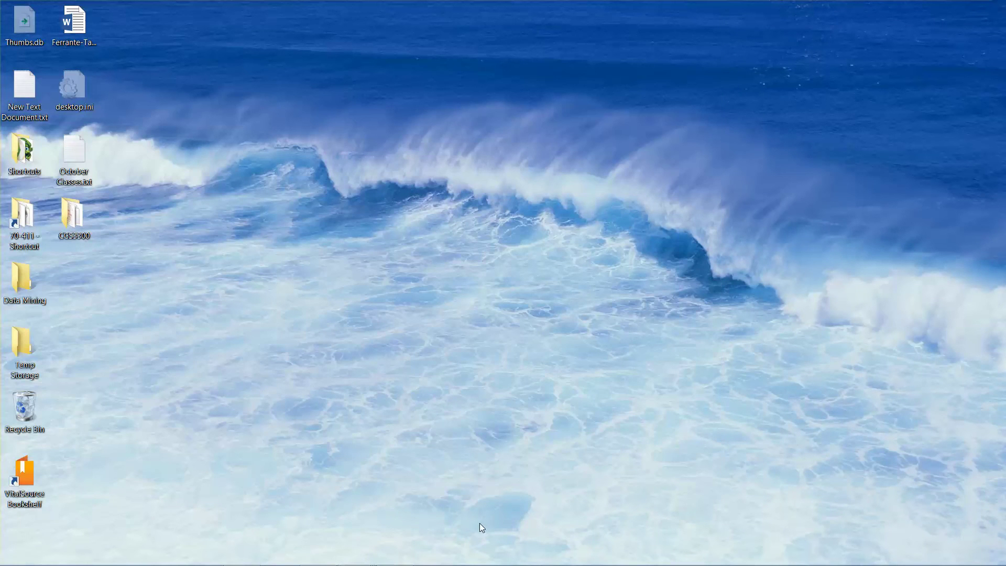
mouse_move(354, 561)
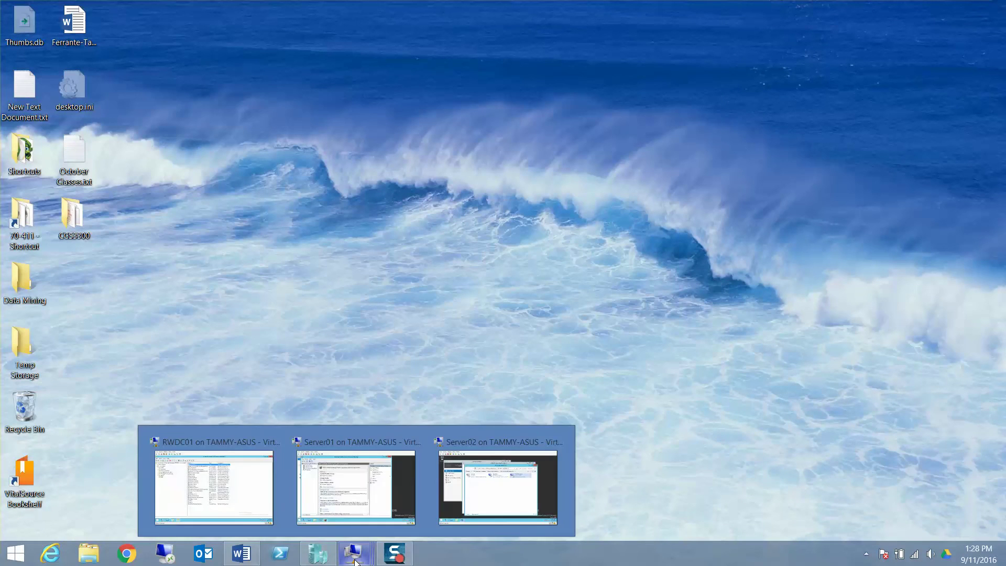
click(240, 553)
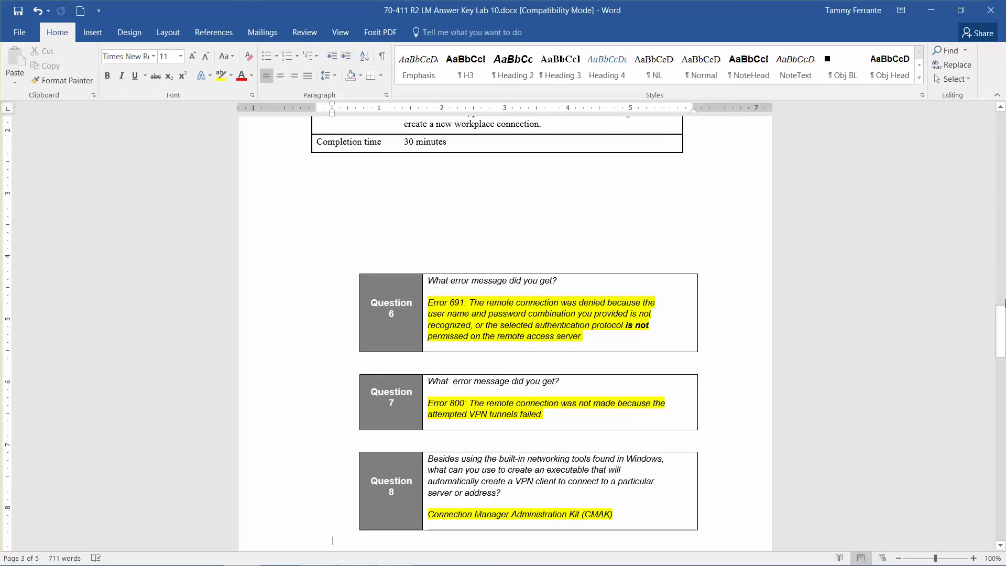
drag(1003, 340, 1004, 397)
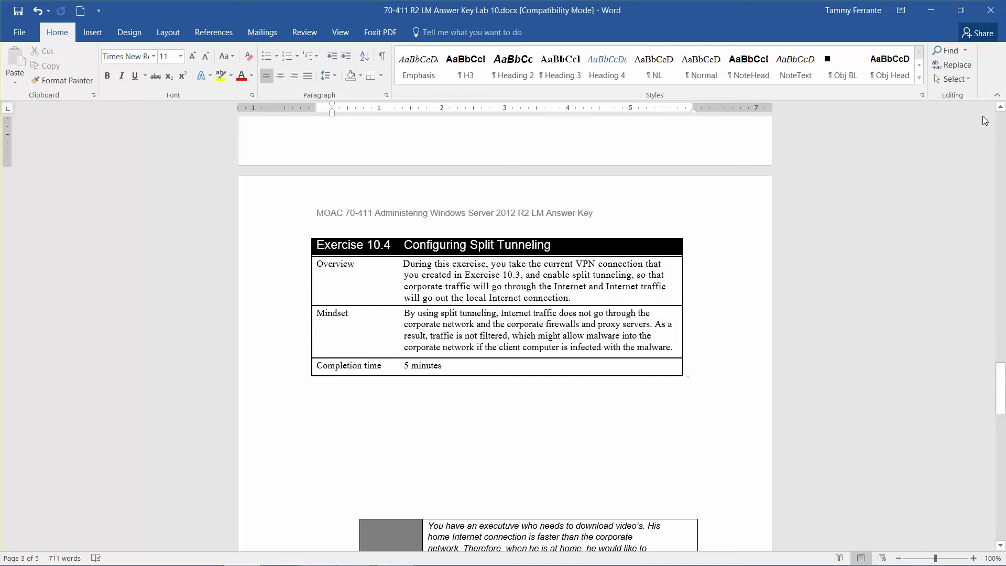
click(930, 11)
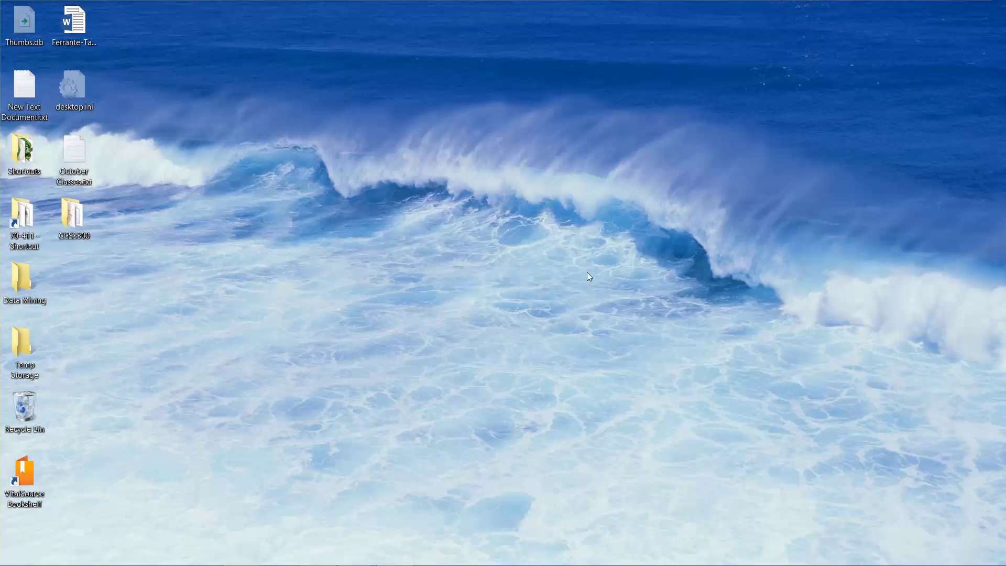
mouse_move(361, 564)
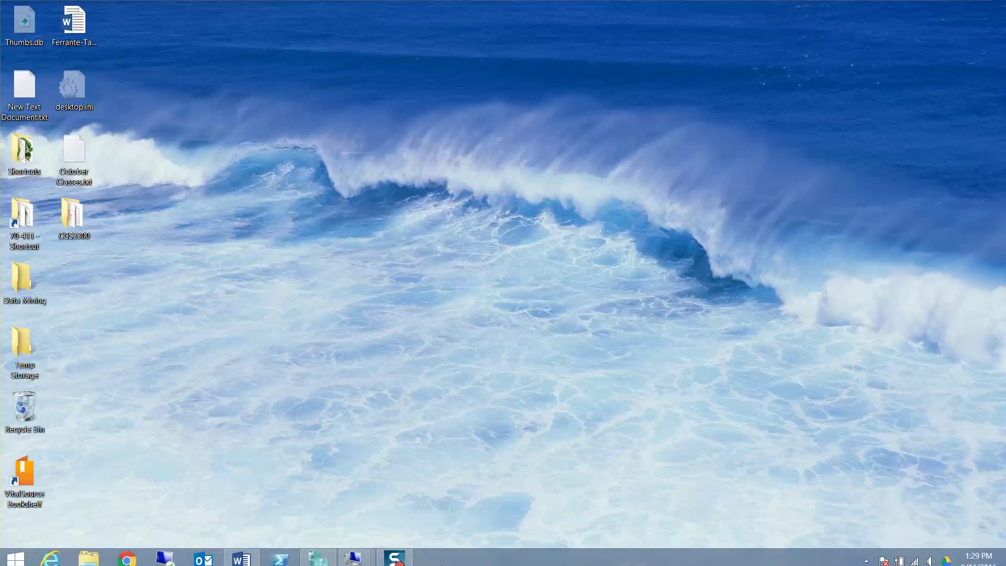
- On Server02, open the VPN Connection's Internet Protocol Version 4 (TCP/IPv4) properties from its Networking settings
click(497, 495)
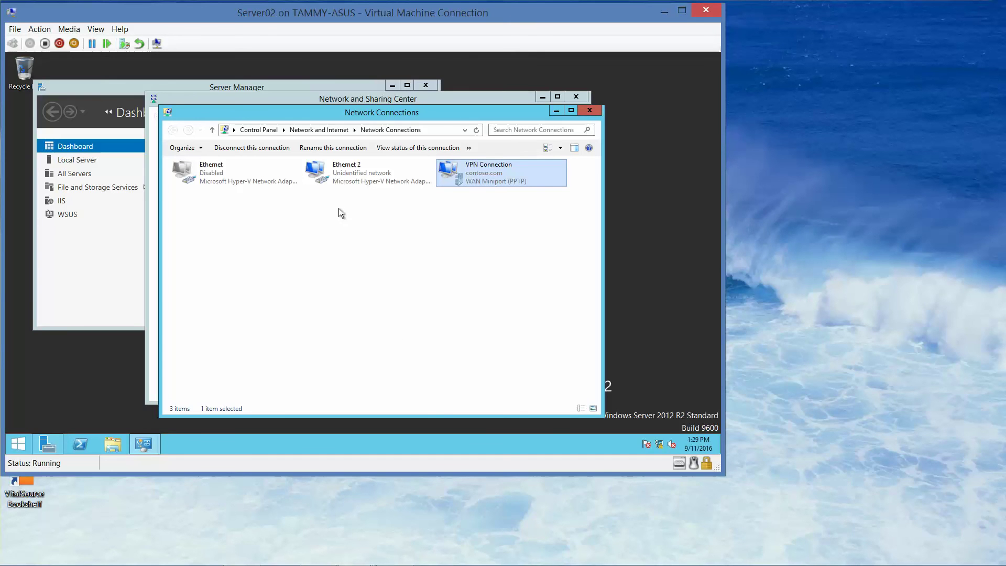
right_click(491, 177)
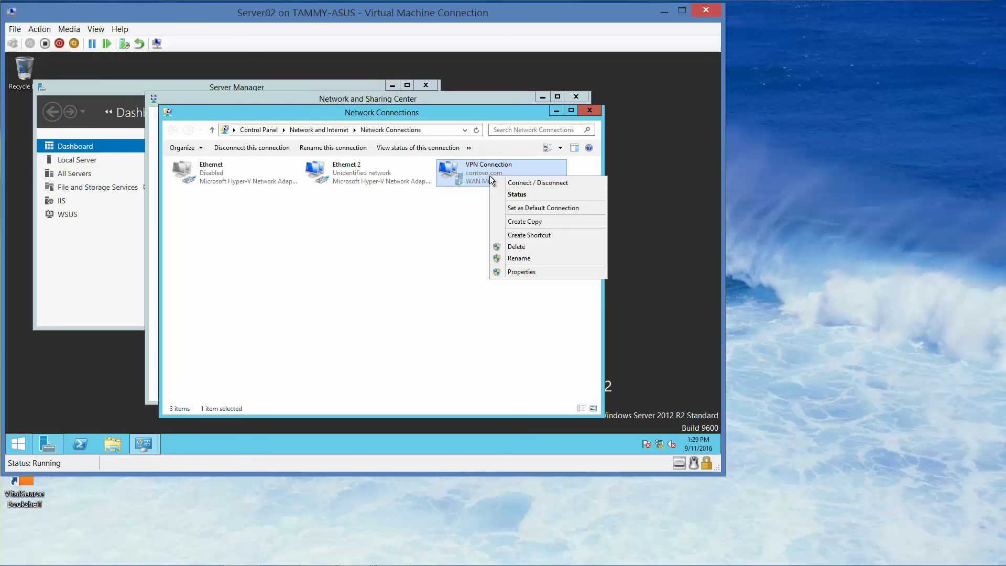
click(525, 272)
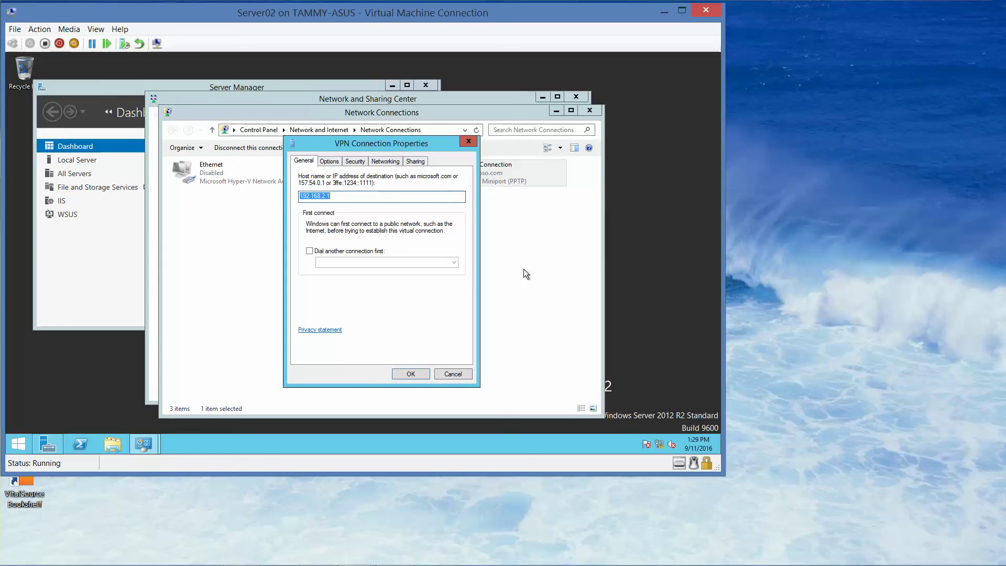
click(386, 162)
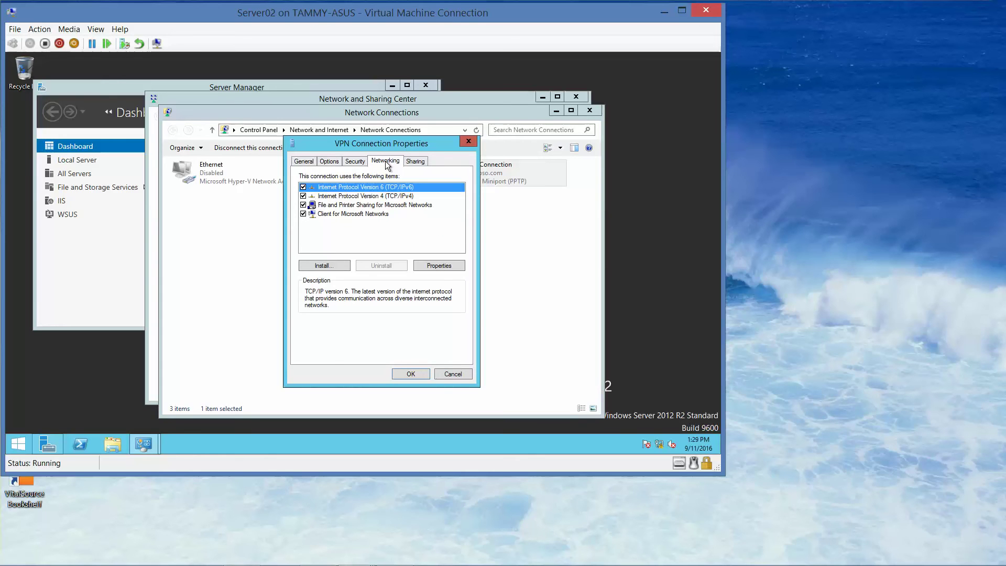
double_click(349, 196)
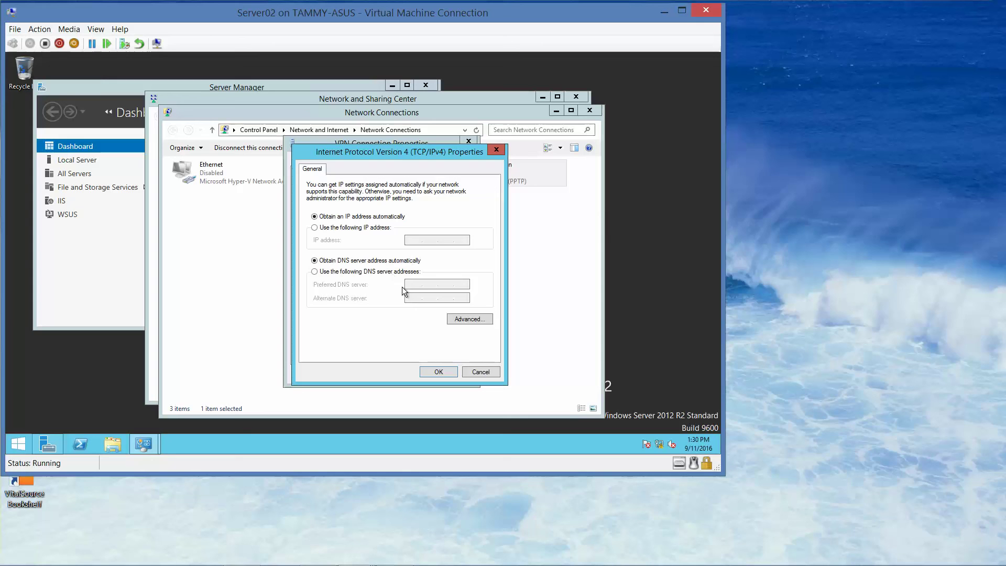
- Turn off 'Use default gateway on remote network' in advanced TCP/IP settings and save the VPN properties
click(456, 317)
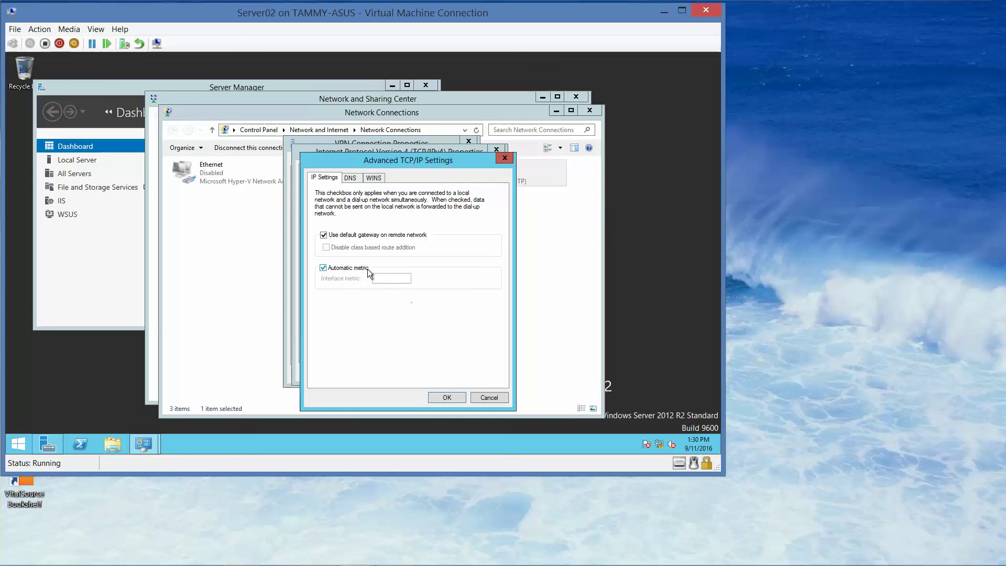
click(337, 236)
click(439, 396)
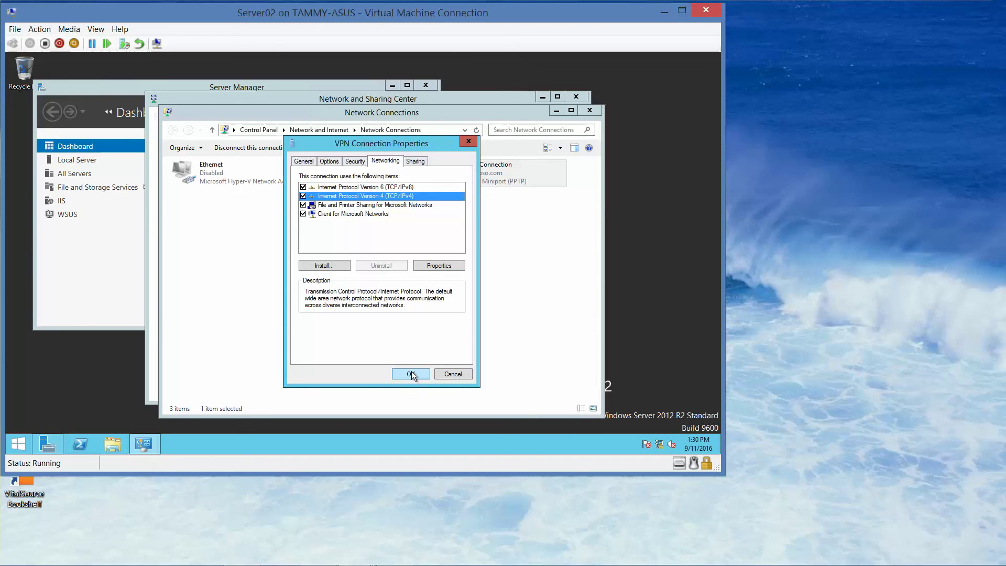
click(411, 373)
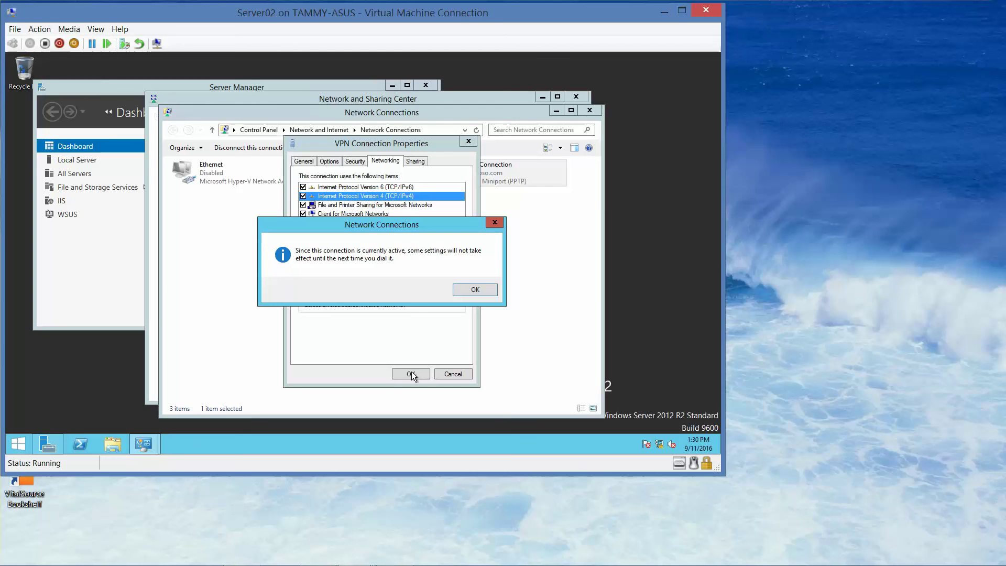
click(474, 289)
- Return to the Word answer key and scroll down to Question 9
mouse_move(344, 561)
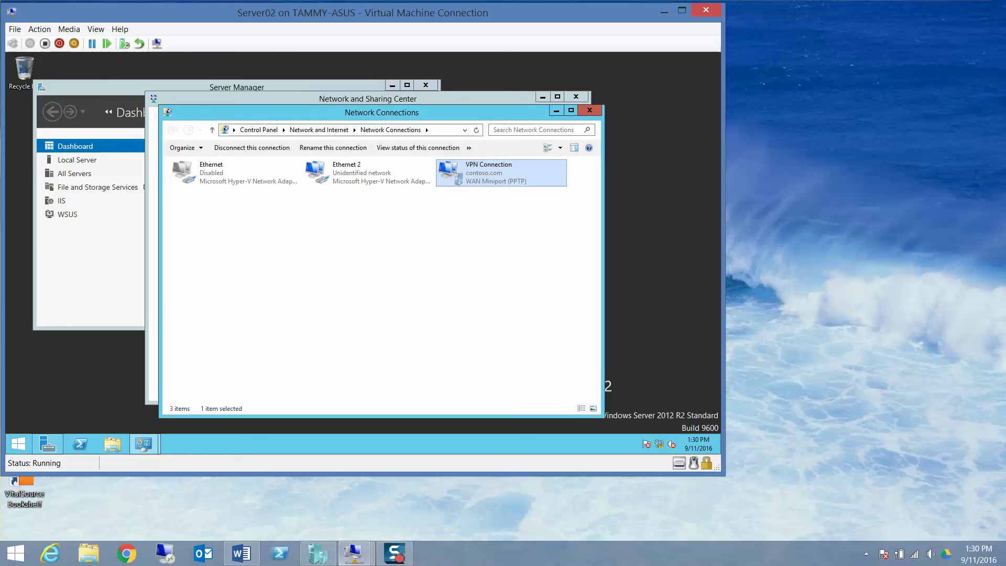
click(251, 556)
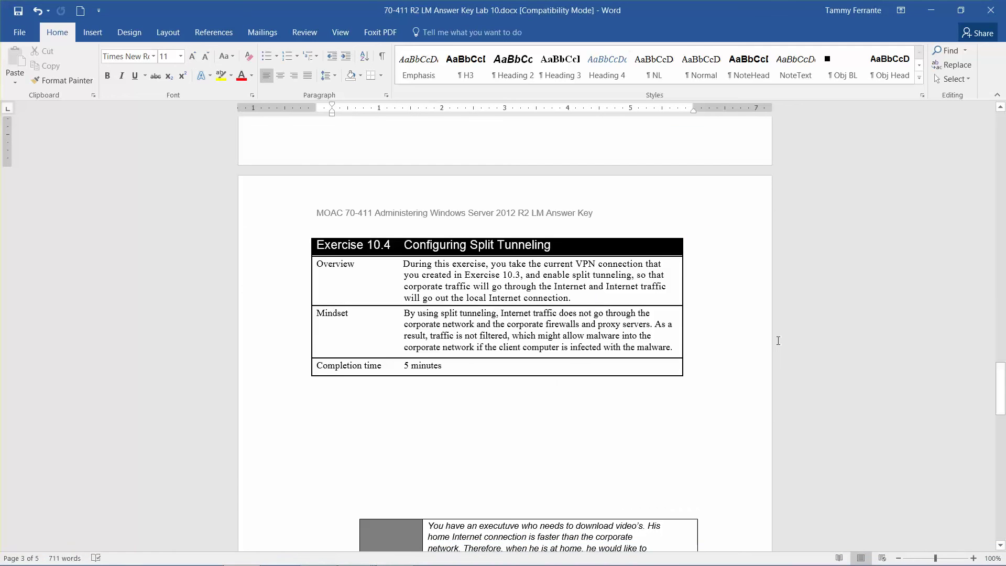
scroll(778, 341, down, 5)
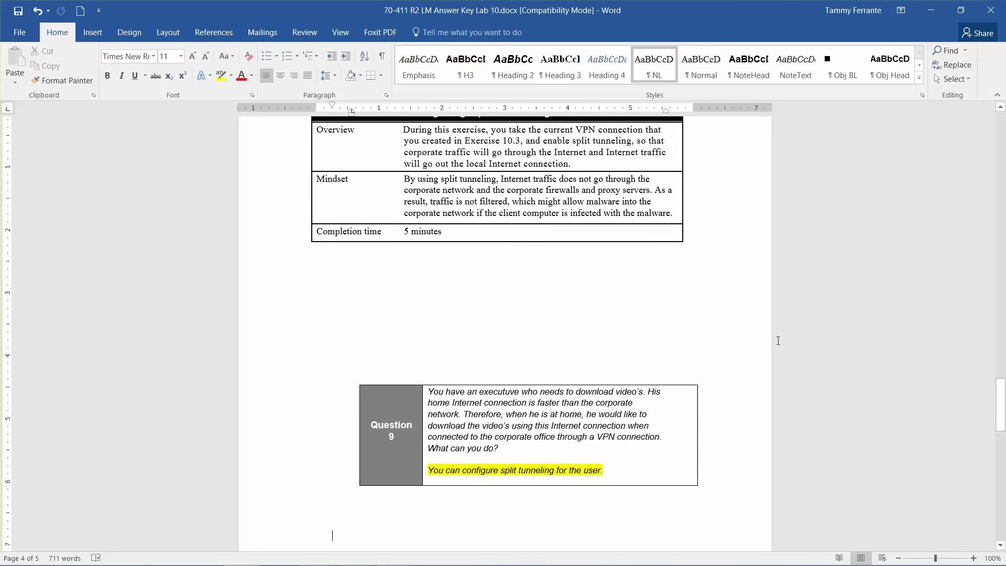